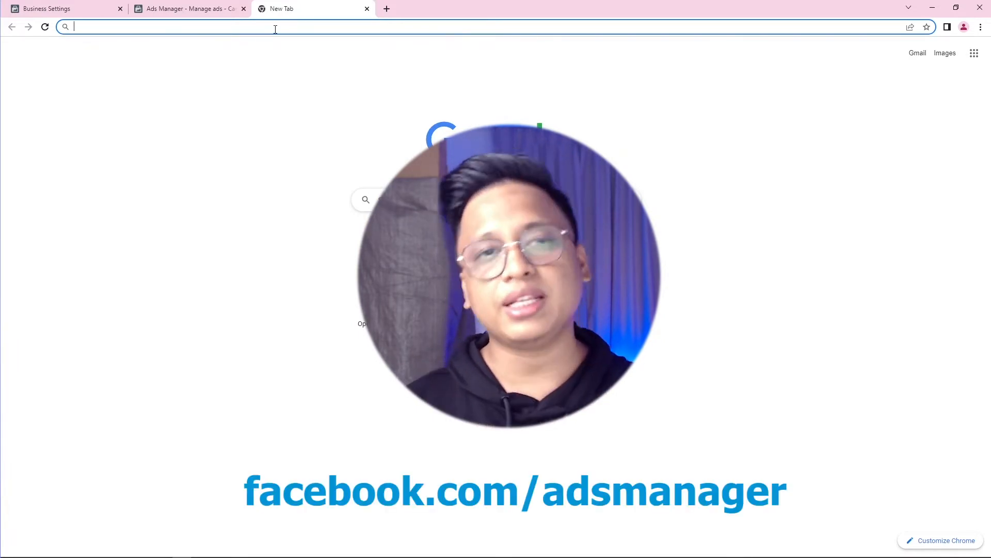
Step: Go to the open facebook.com/adsmanager campaigns page and start a new campaign
type("facebook.com/adsmanager/")
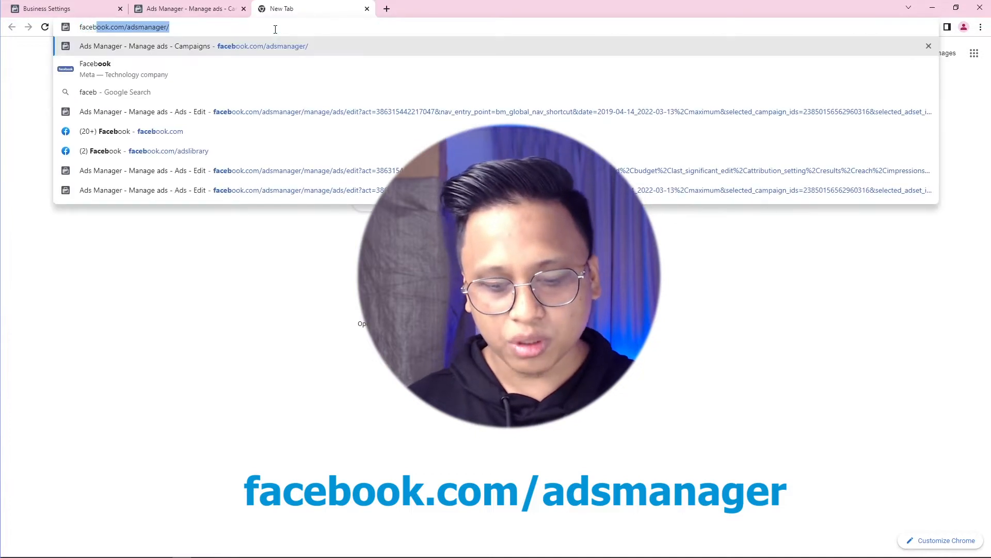
key("Right")
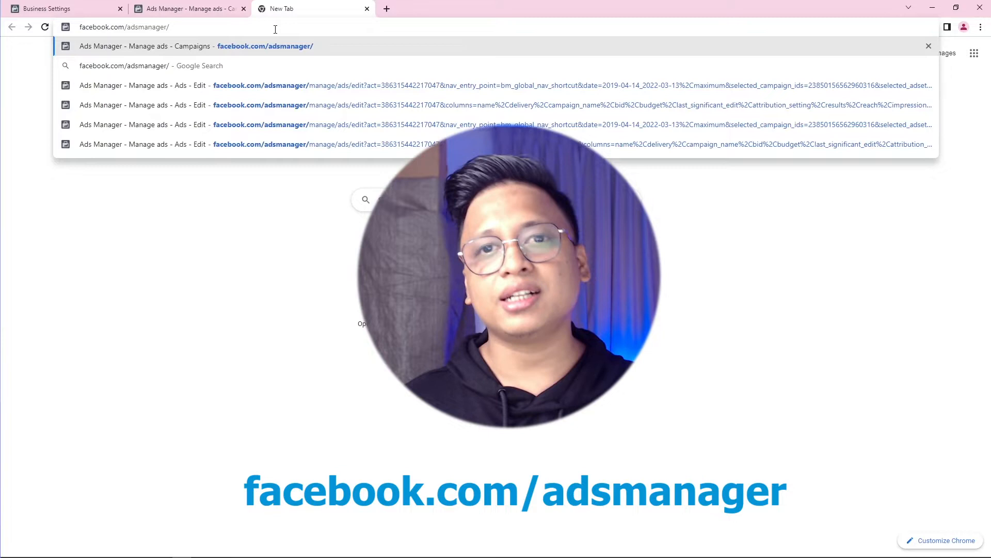
left_click(166, 11)
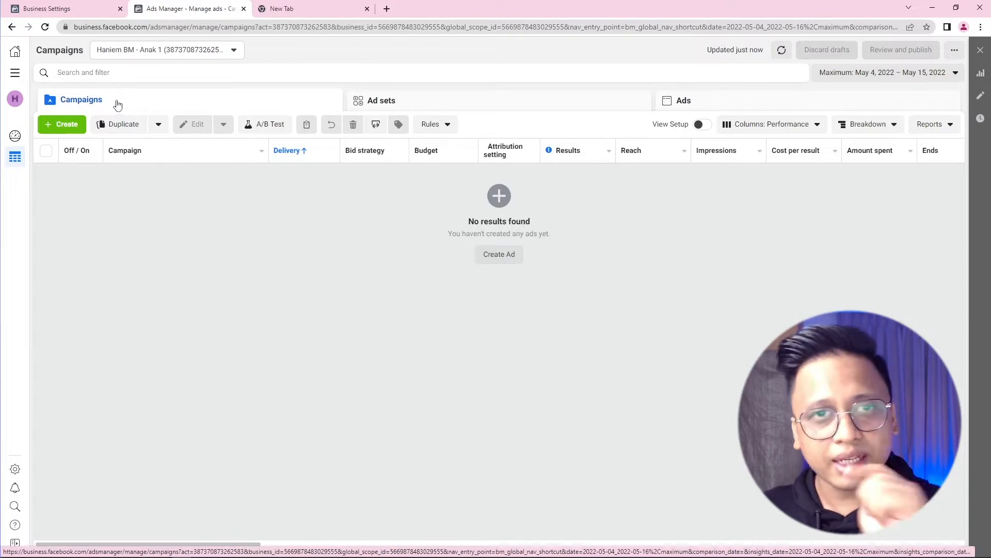
left_click(63, 126)
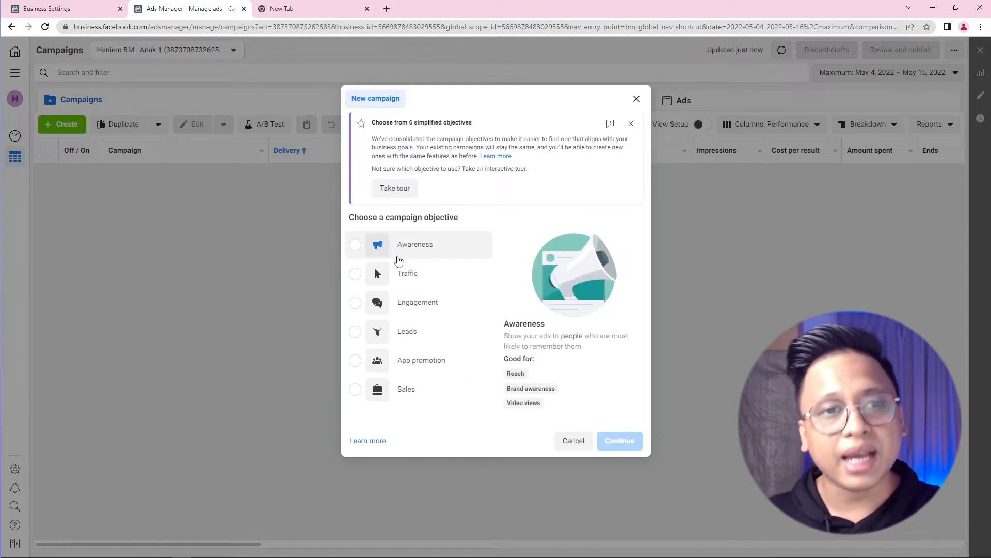
Step: Pick the Traffic objective to create the draft 'New Traffic Campaign'
left_click(404, 268)
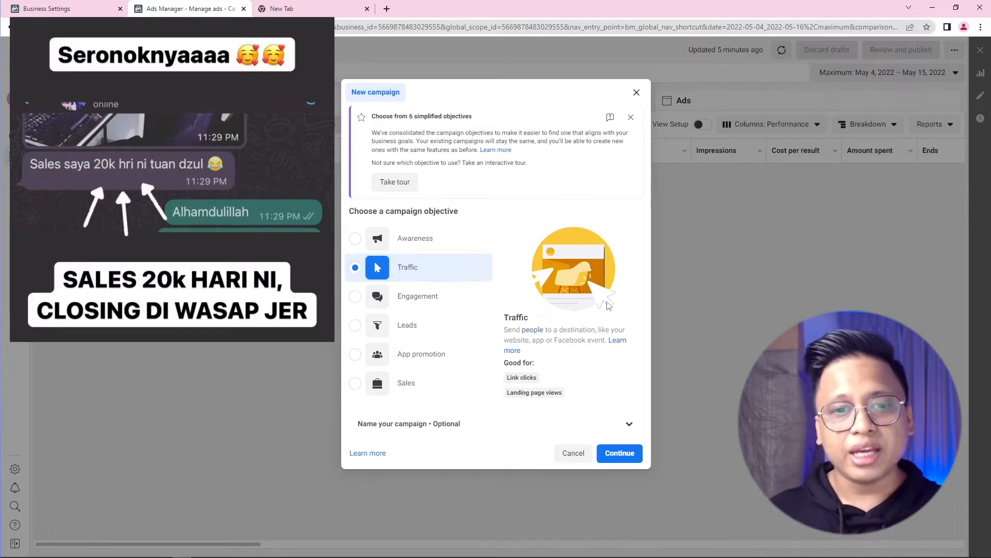
left_click(623, 457)
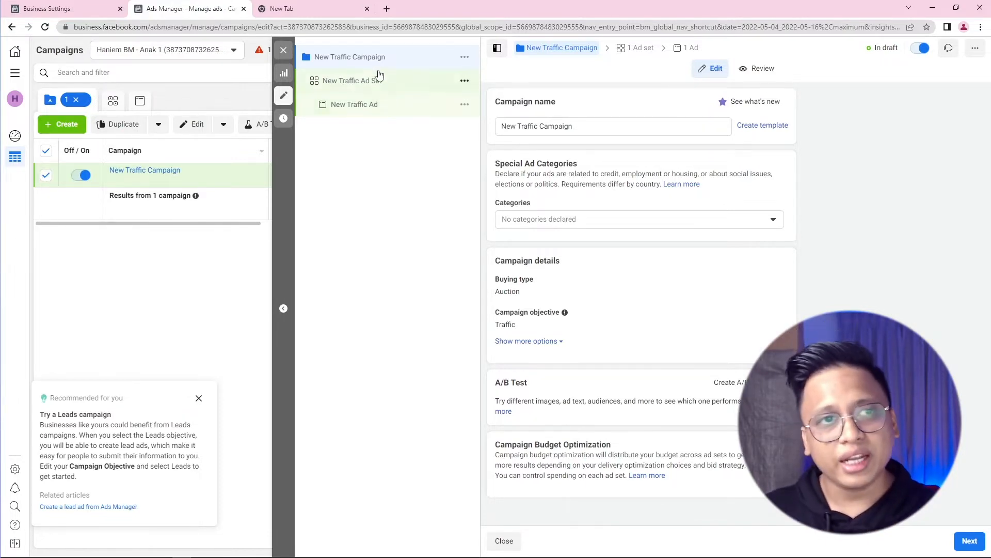
Step: Replace the default campaign name with 'iklan nak jual biskut' and continue to the New Traffic Ad Set
double_click(581, 126)
left_click_drag(531, 127, 466, 124)
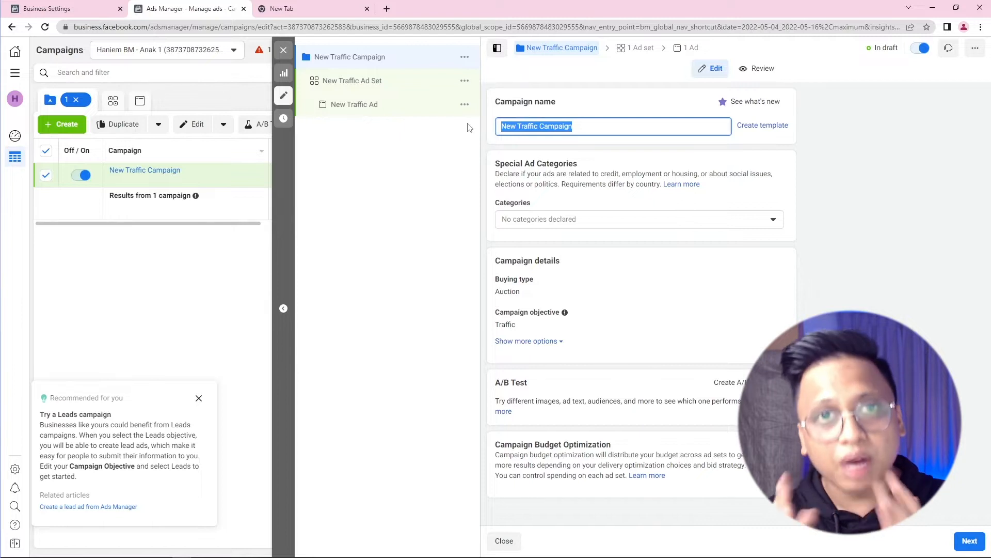
type("nak j")
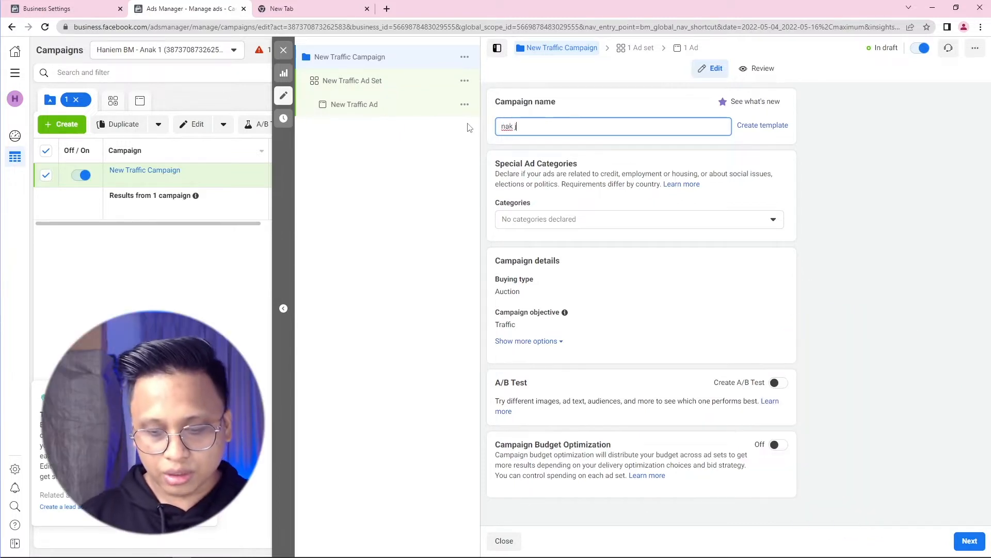
type("ual biskut")
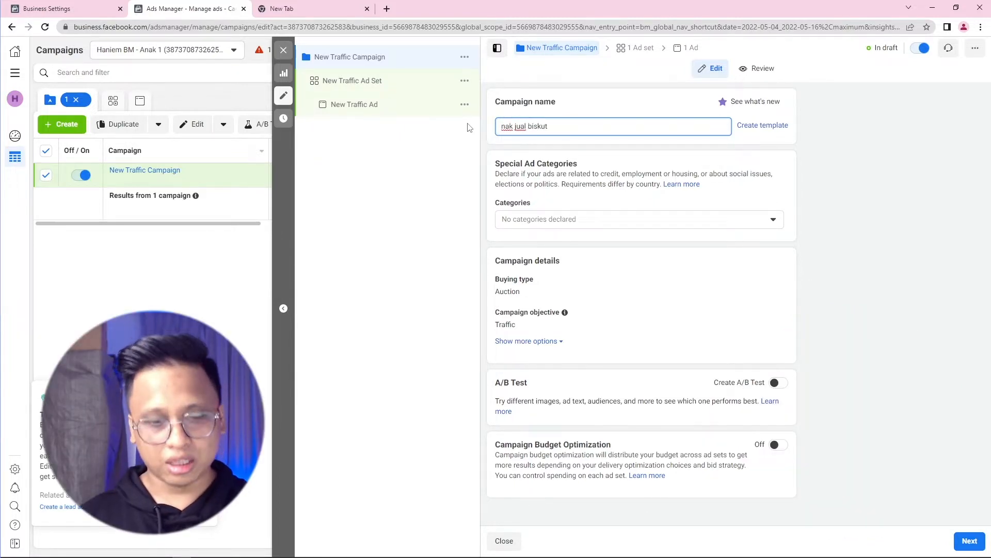
key("Left")
key("Left")
key("Left")
key("Left")
key("Left")
key("Left")
key("Left")
key("Left")
key("Left")
key("Left")
key("Left")
key("Left")
key("Left")
key("Left")
key("Left")
type("iklan")
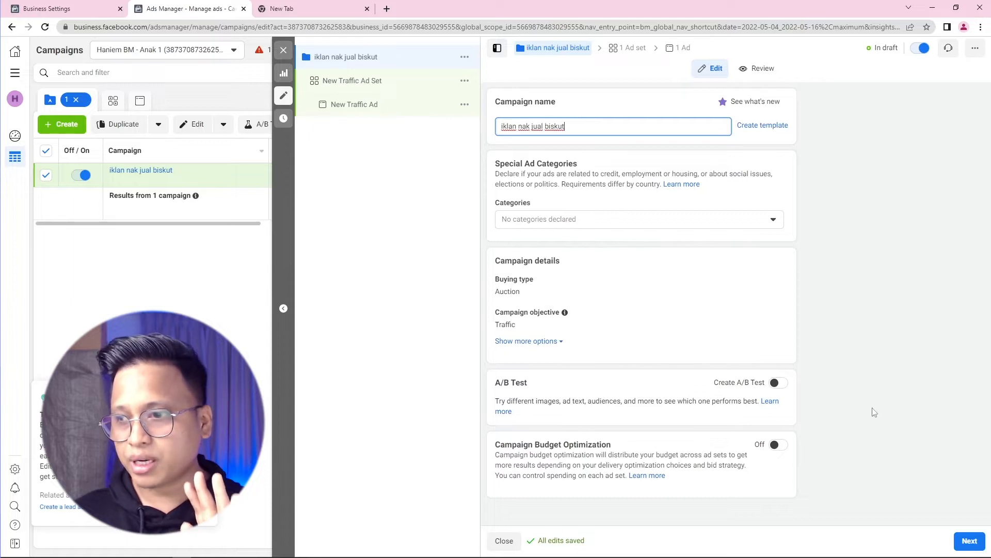
left_click(966, 542)
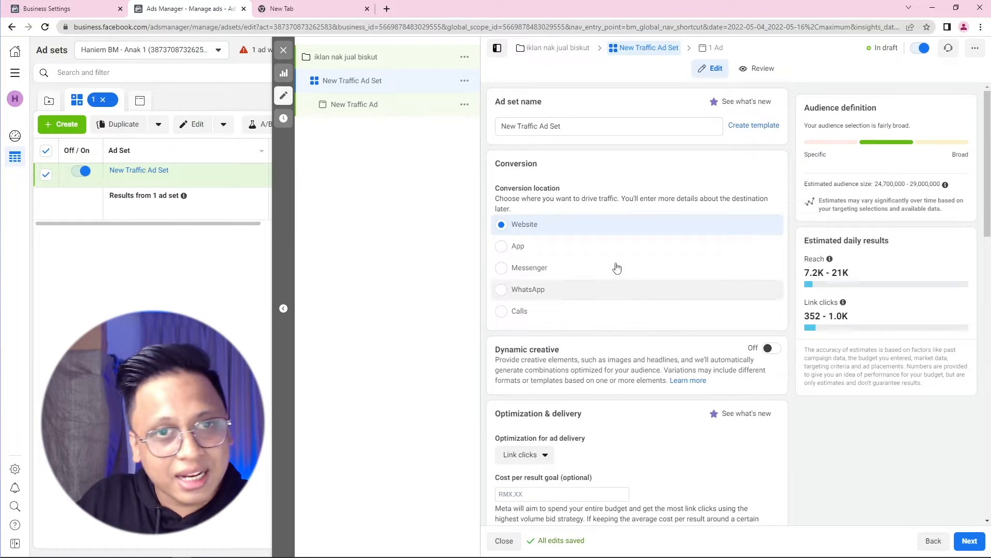
left_click_drag(551, 103, 501, 100)
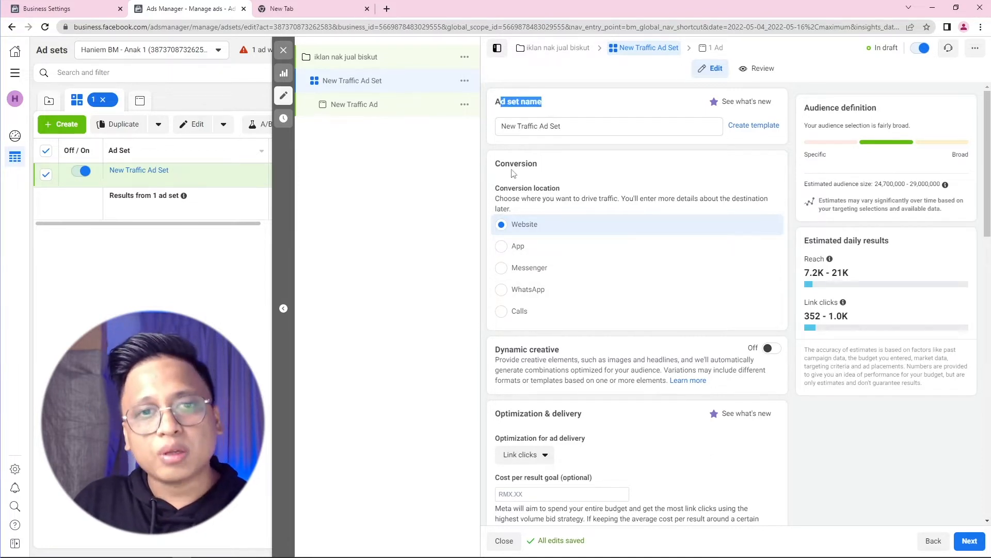
left_click_drag(554, 168, 501, 164)
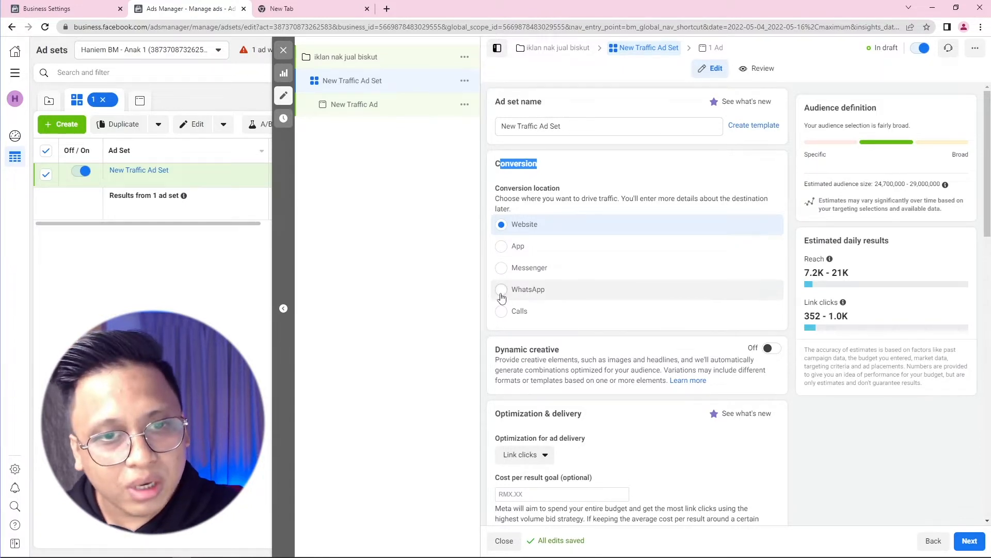
mouse_move(533, 296)
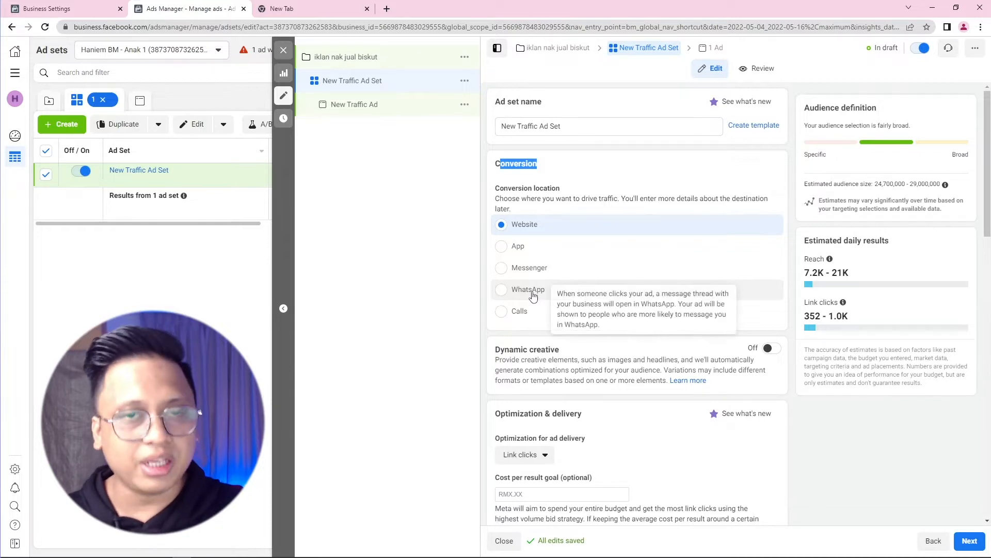
left_click(526, 235)
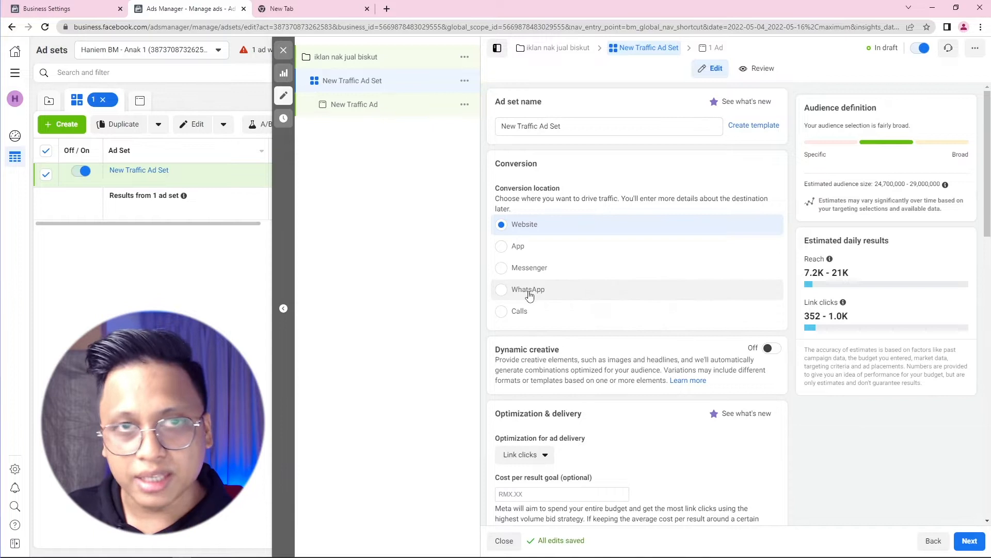
Step: Leave the ad set editor for Chrome's blank new tab
mouse_move(529, 291)
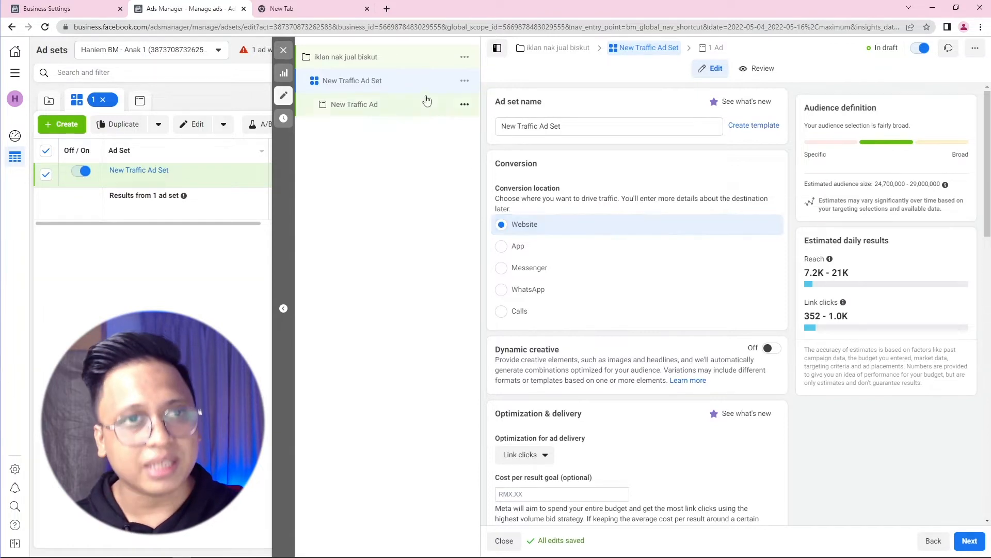
left_click(341, 12)
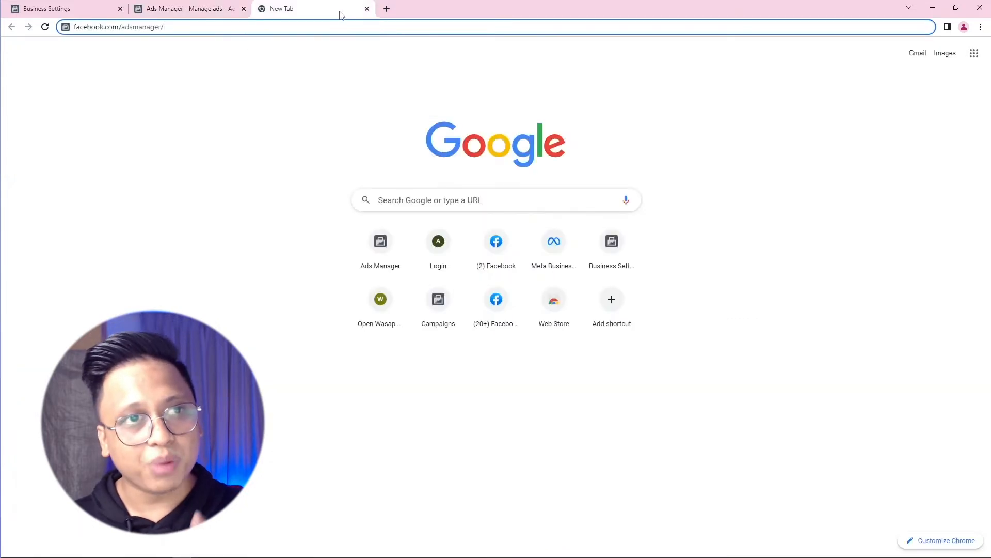
Step: Load the contoh.wasap.click sample page, then enter denimapalazzo.wasap.click in another new tab
type("contoh.wa")
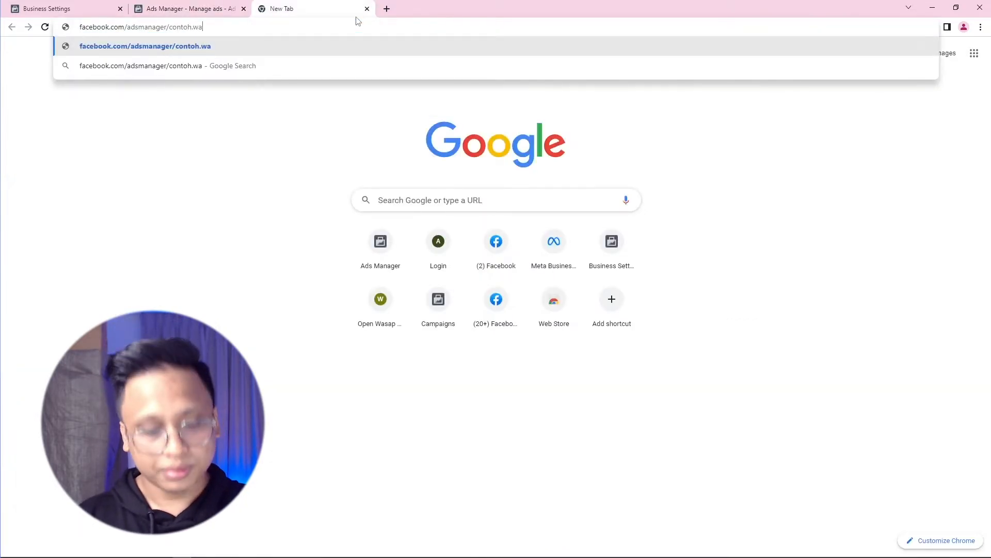
key("ctrl+a")
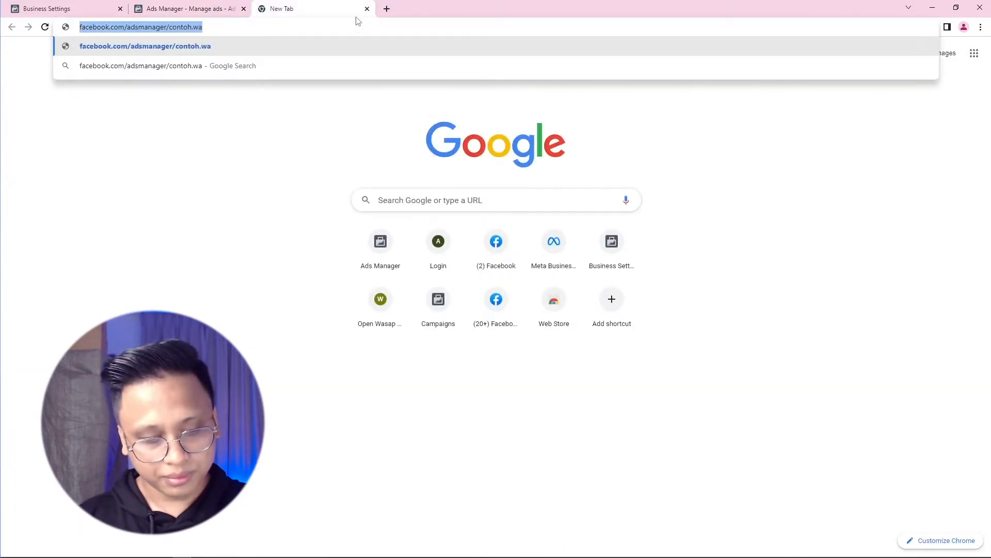
type("contoh.wasap.click")
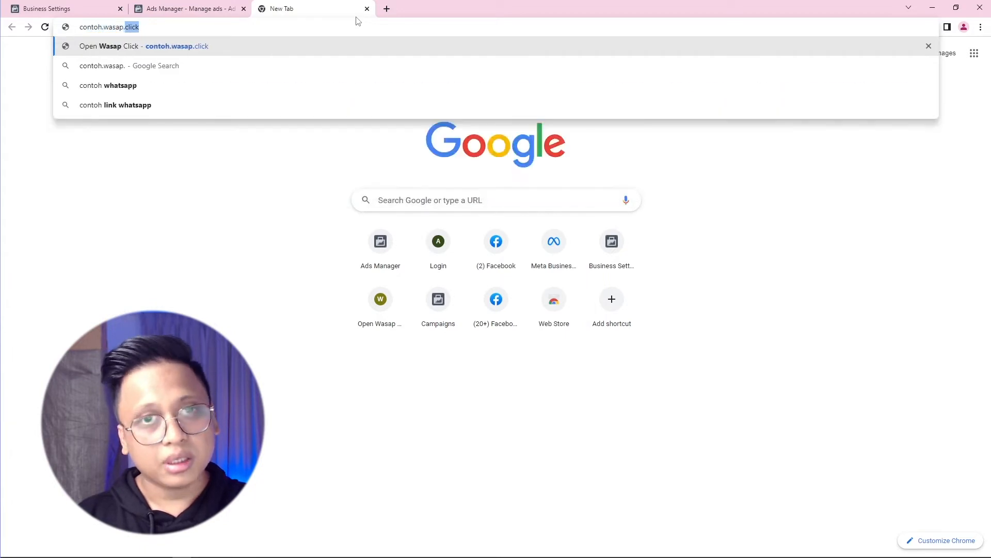
key("Return")
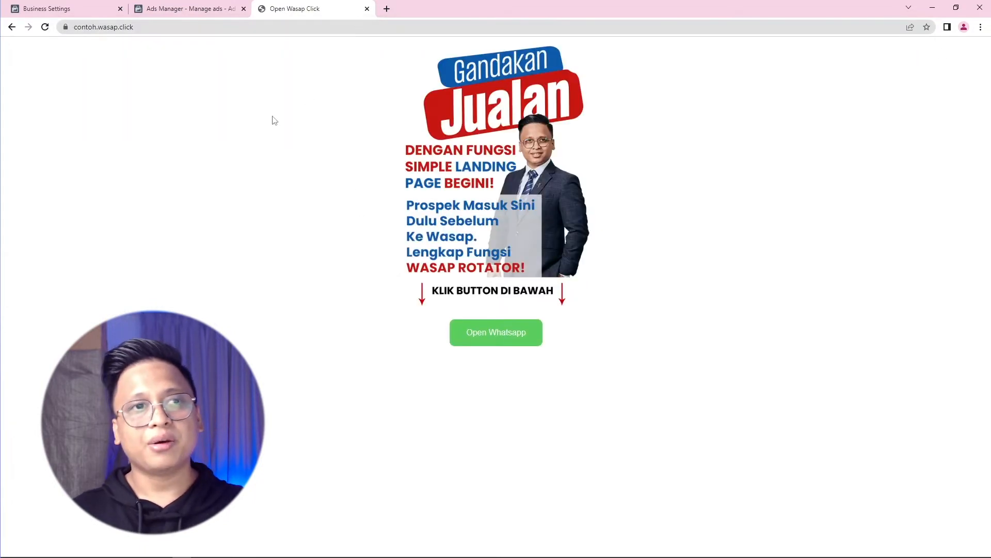
left_click(139, 27)
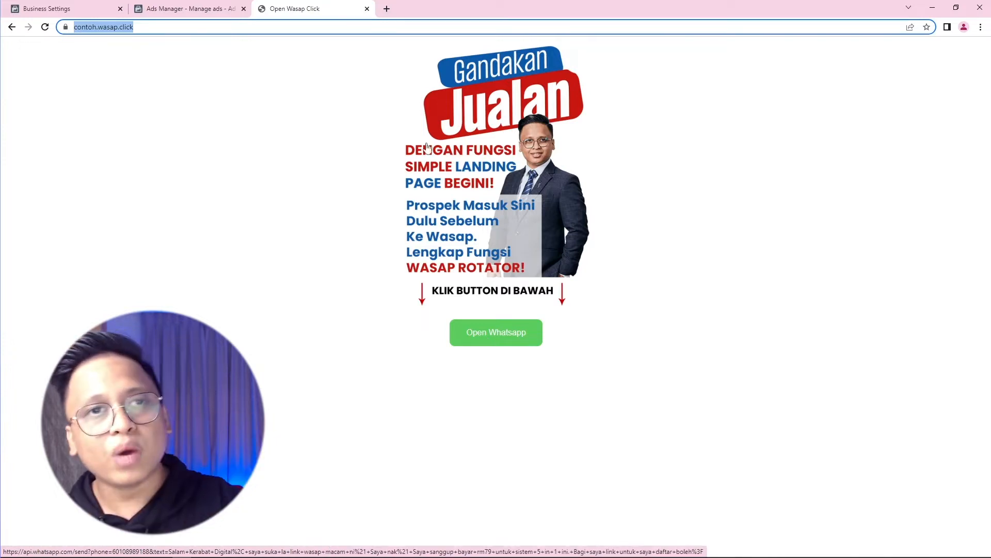
left_click(387, 9)
type("d")
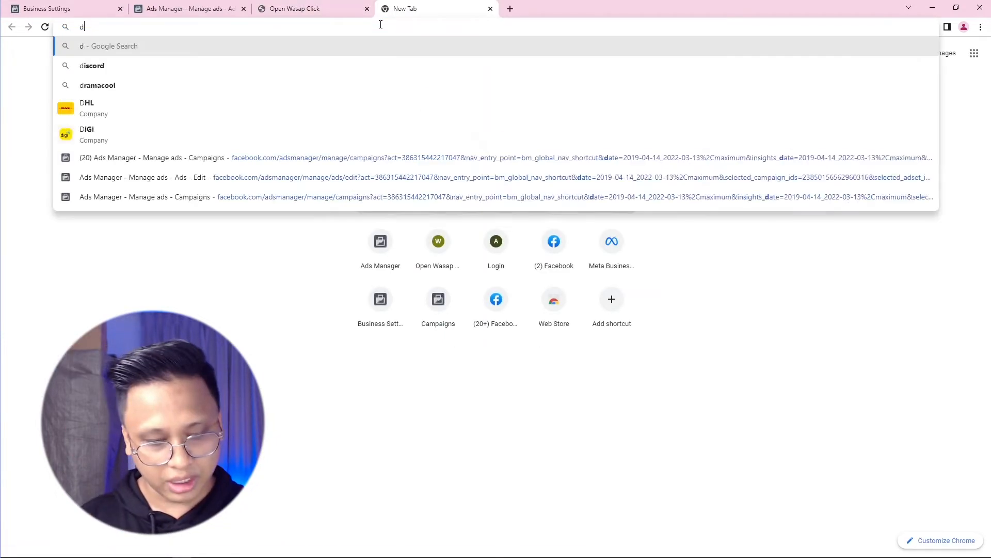
type("enimapalazz")
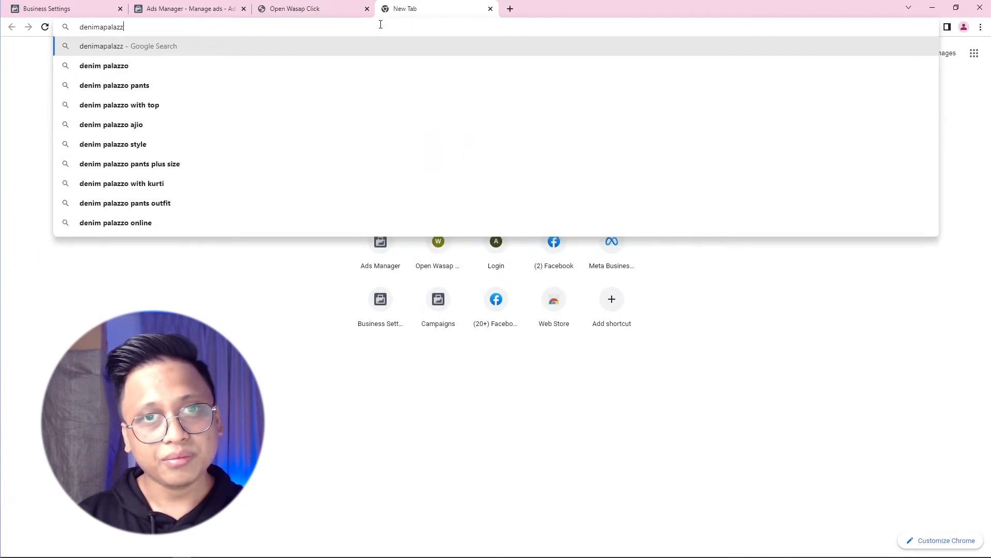
type("o.wasap.click")
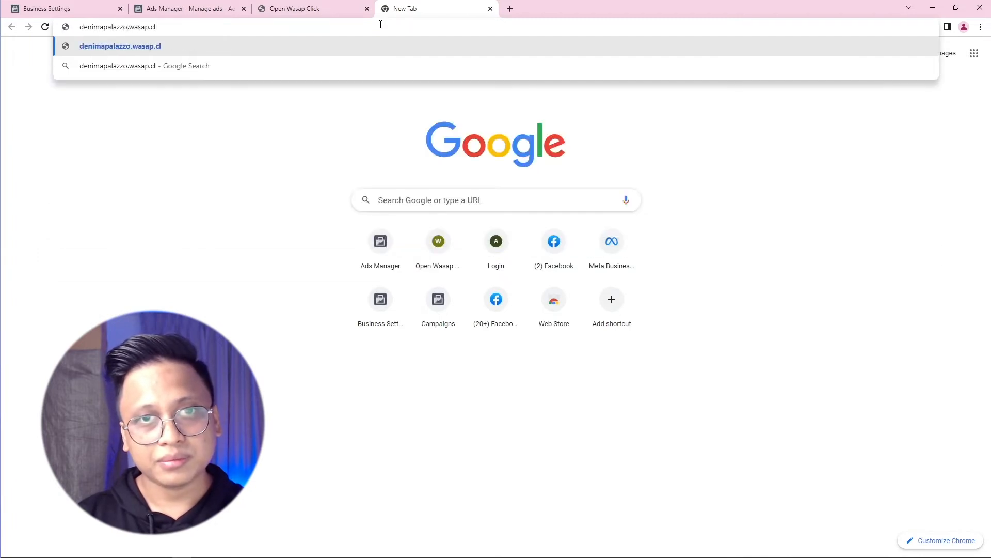
Step: Load the denimapalazzo.wasap.click Denim Jeans Palazzo page and open another tab
key("Return")
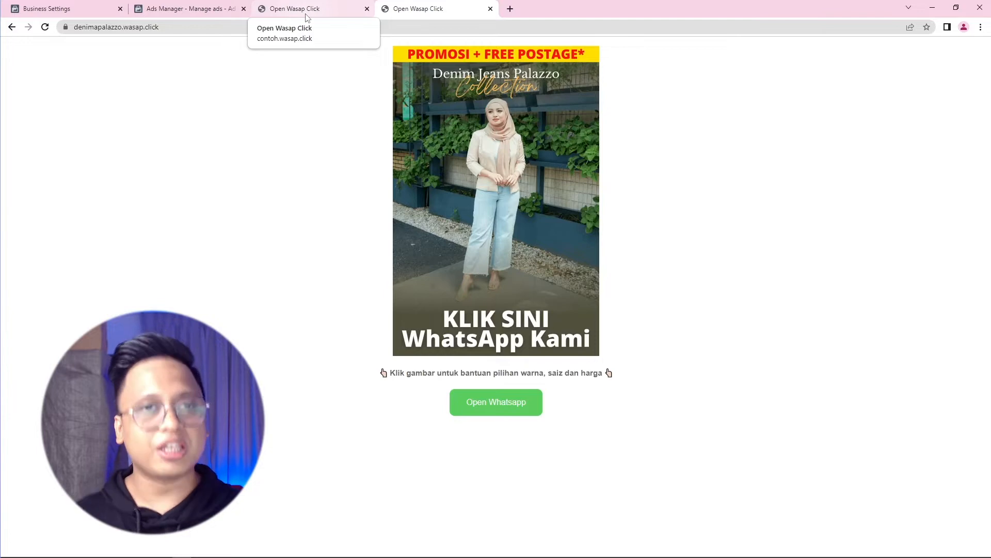
left_click(511, 9)
Step: Open the business's wa.me WhatsApp chat link, then view the Denim Jeans Palazzo landing page
type("wa")
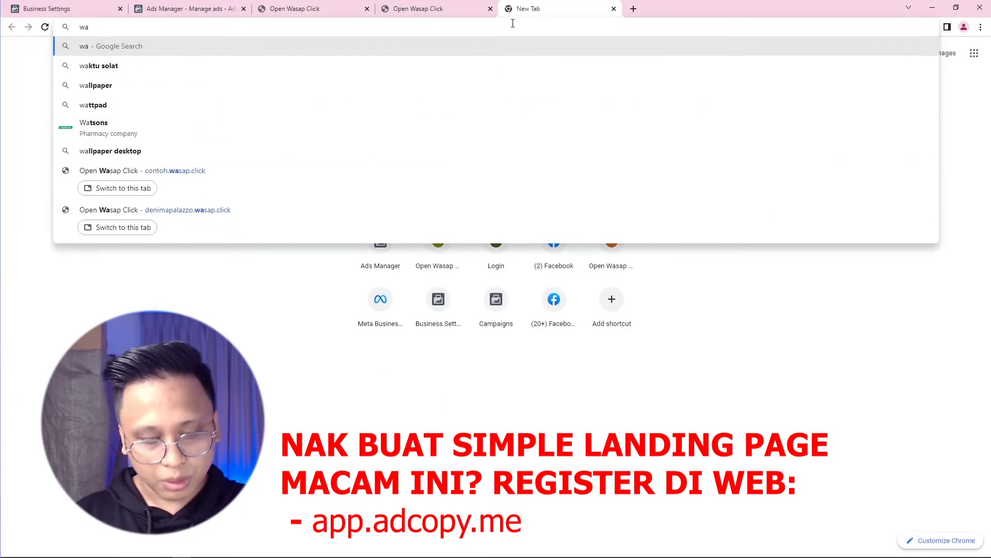
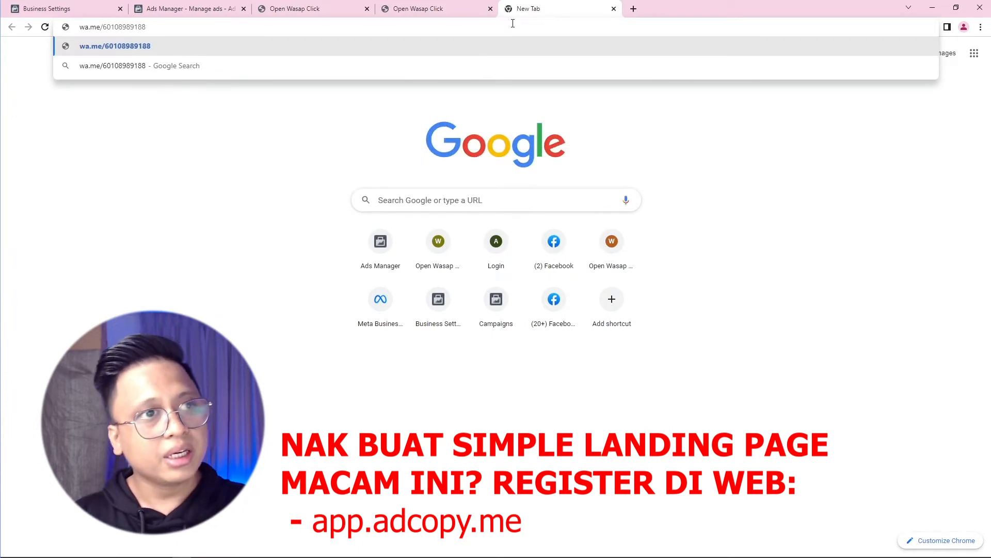
key("Return")
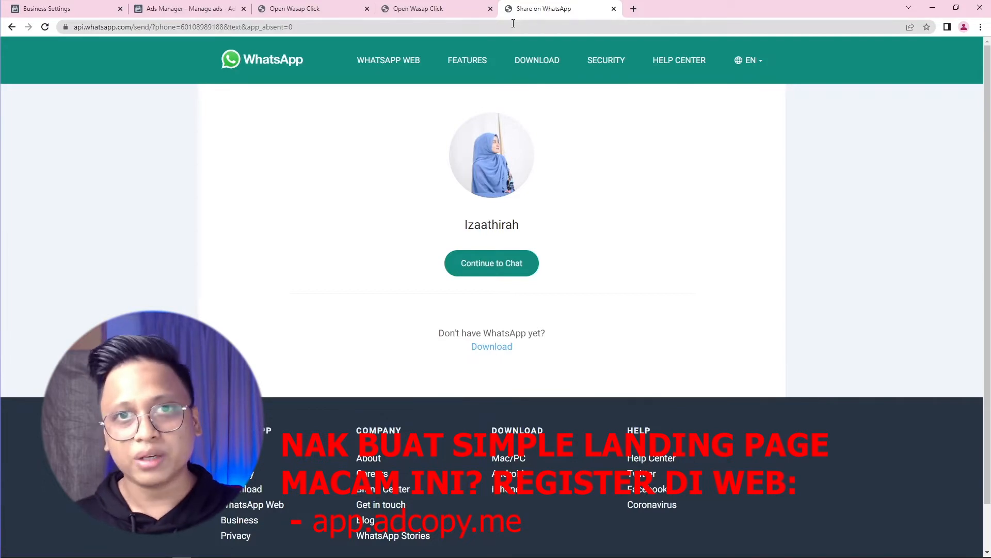
left_click(297, 5)
left_click(432, 4)
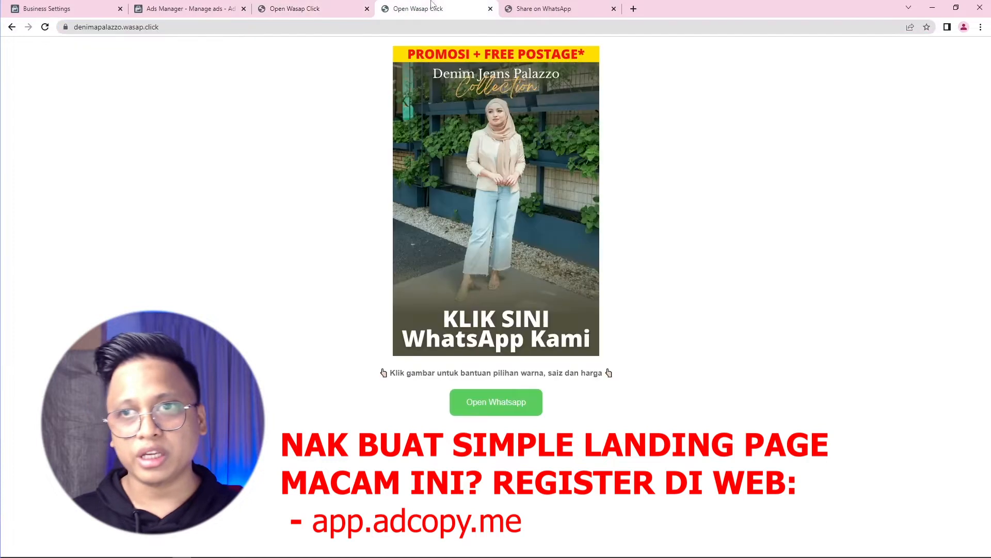
Step: Load the AdCopy login page at app.adcopy.me in the landing-page tab
left_click(220, 28)
left_click(220, 28)
type("app.adcopy.m")
key("Return")
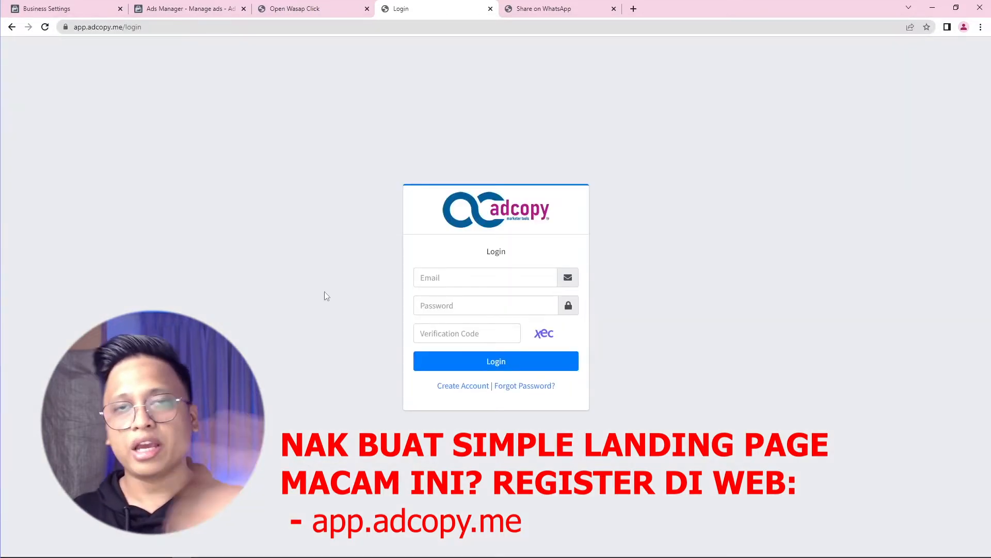
Step: Look over the WhatsApp chat page and the contoh.wasap.click demo landing page
left_click(549, 5)
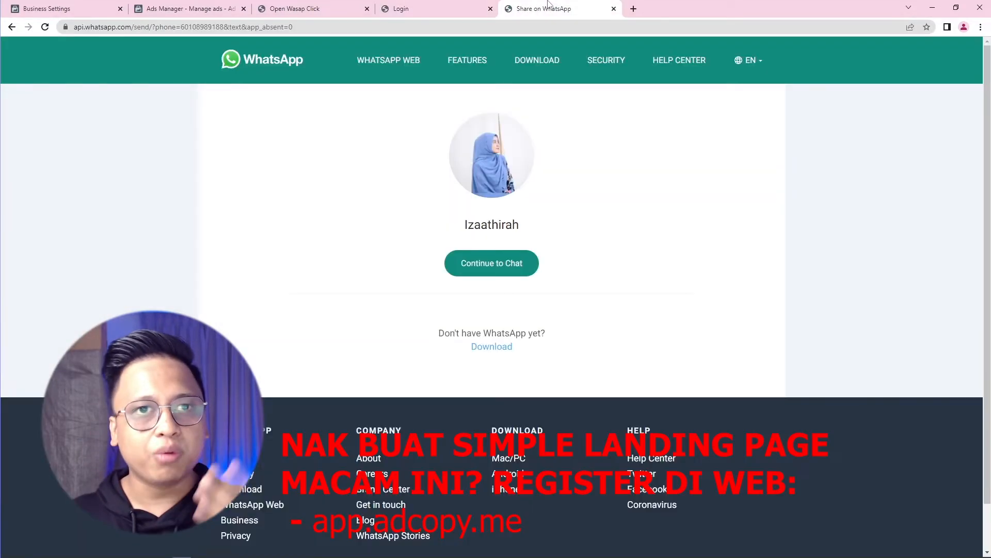
left_click(279, 4)
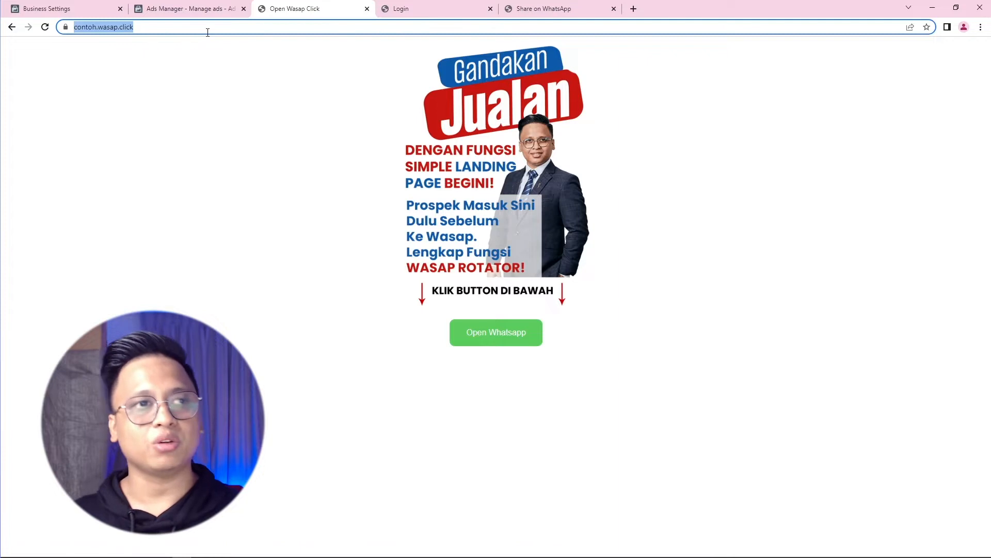
Step: Return to the Ads Manager tab to keep editing the New Traffic Ad Set
left_click(194, 7)
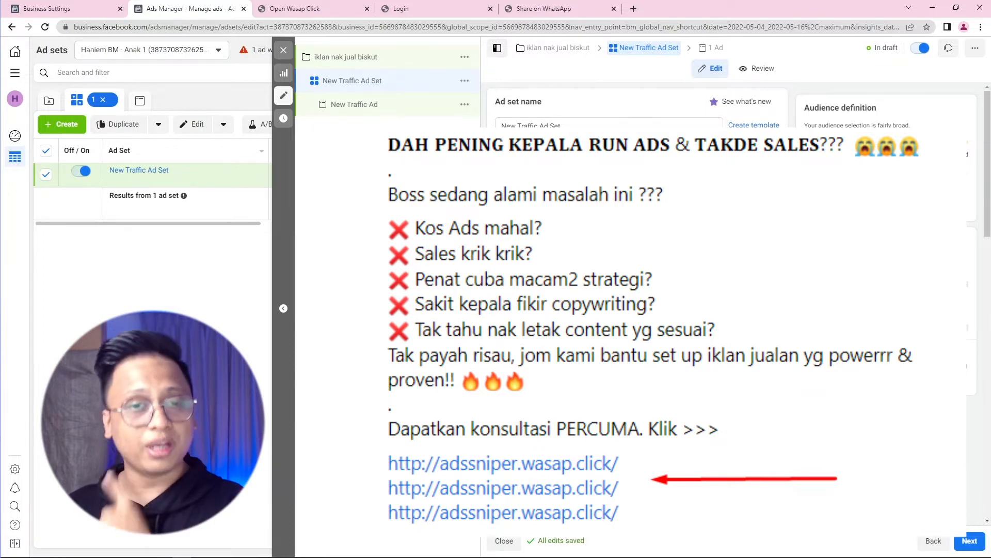
scroll(532, 237, "down", 10)
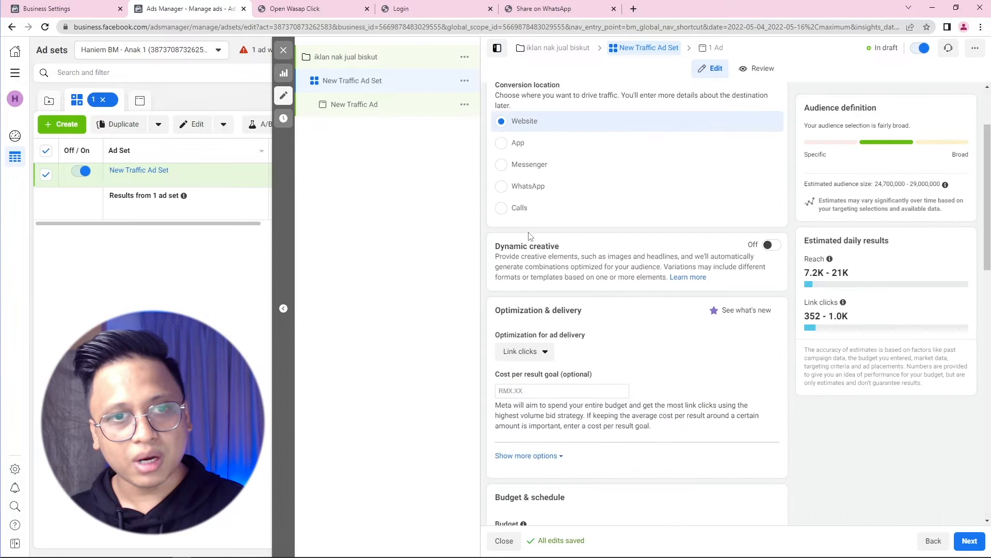
left_click_drag(505, 246, 559, 244)
scroll(552, 243, "down", 2)
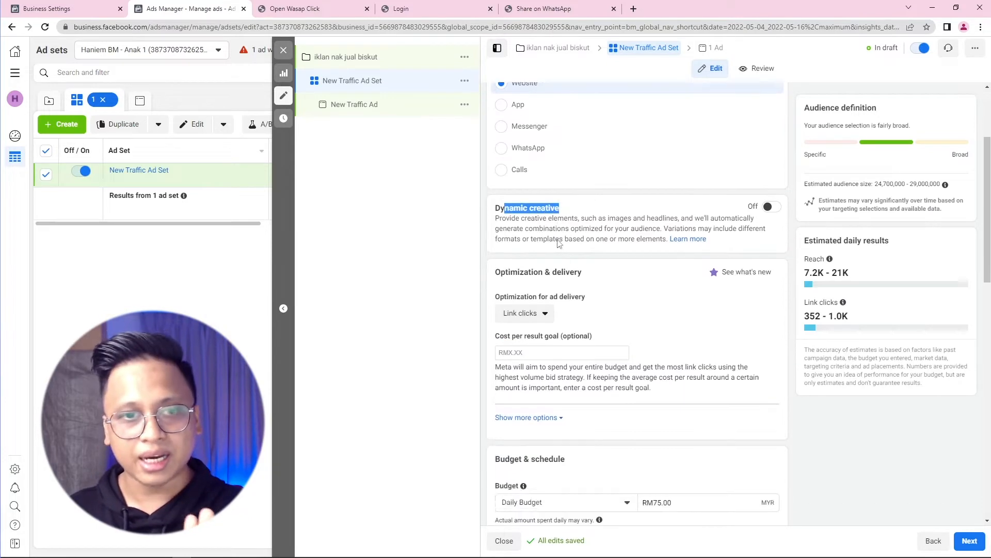
left_click_drag(505, 207, 565, 209)
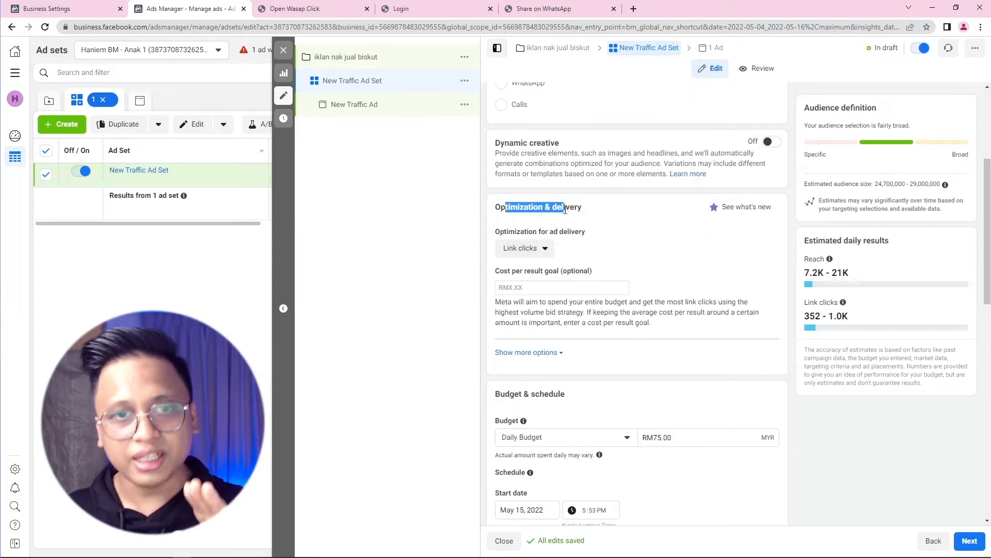
left_click(547, 249)
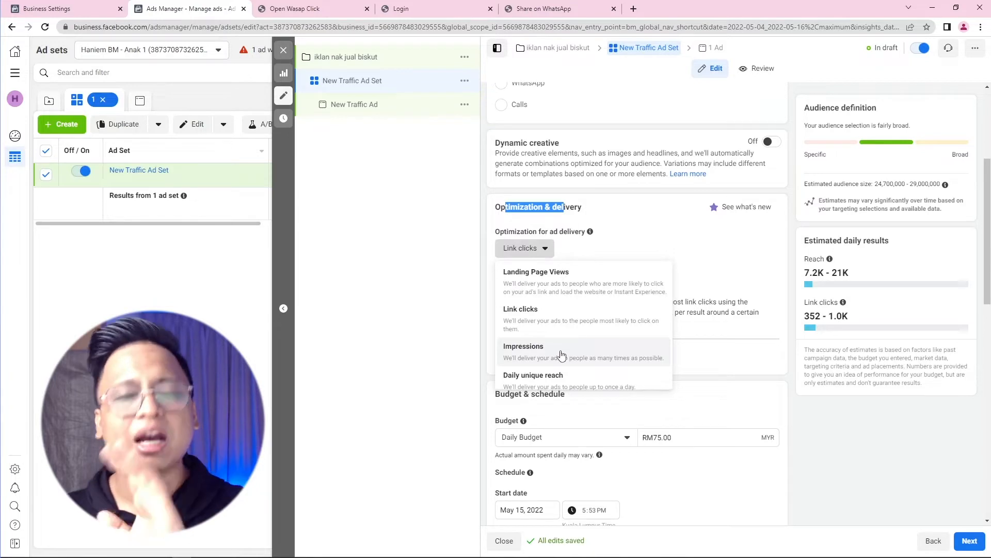
left_click(521, 312)
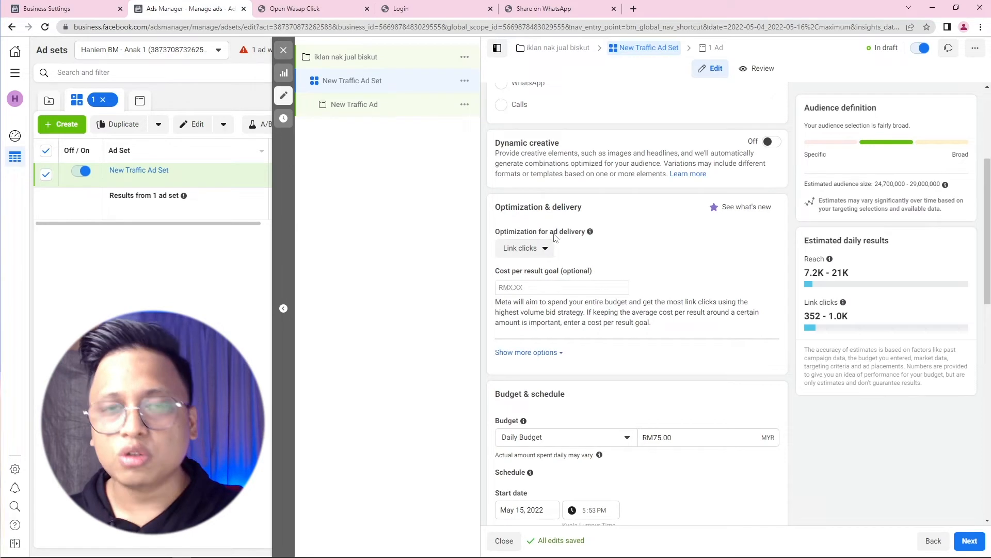
left_click(534, 255)
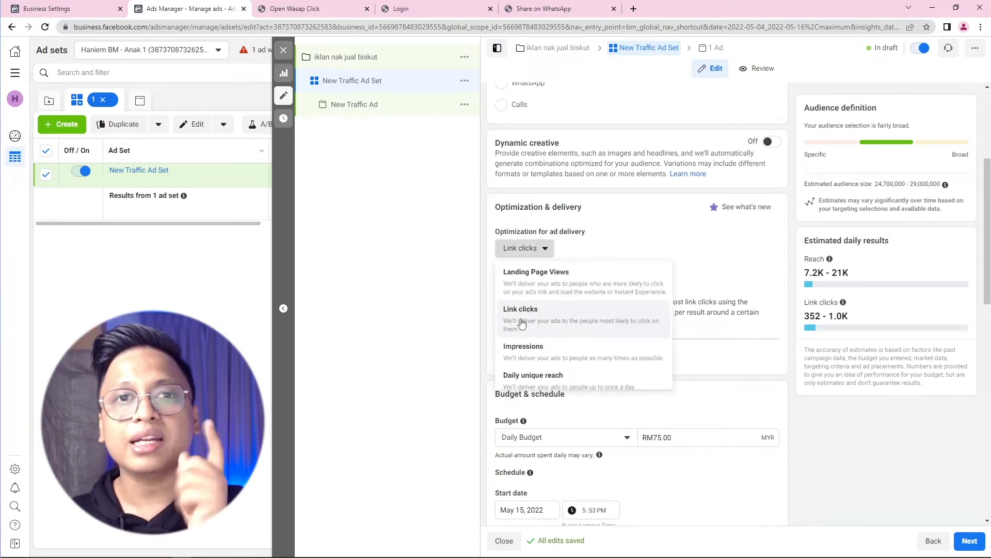
left_click(486, 311)
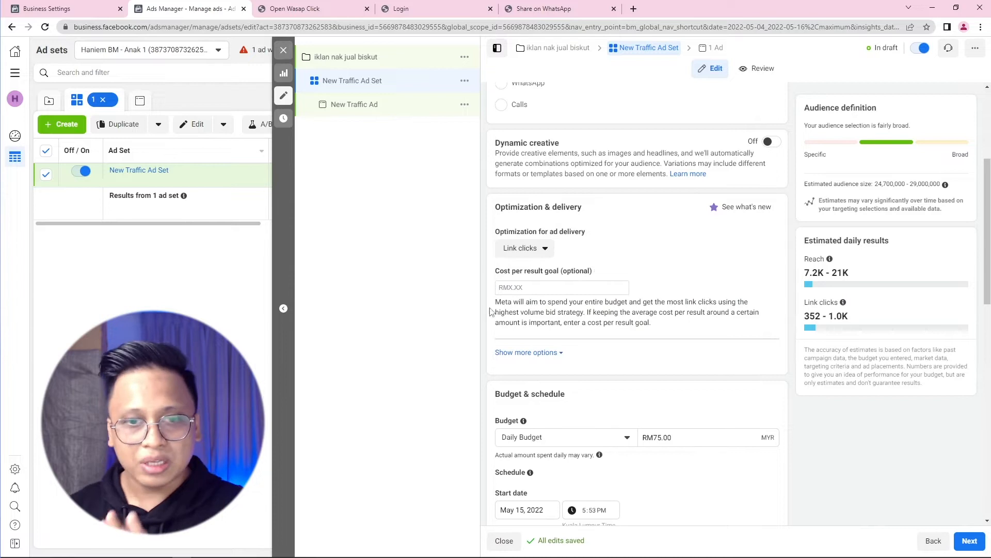
scroll(491, 310, "down", 4)
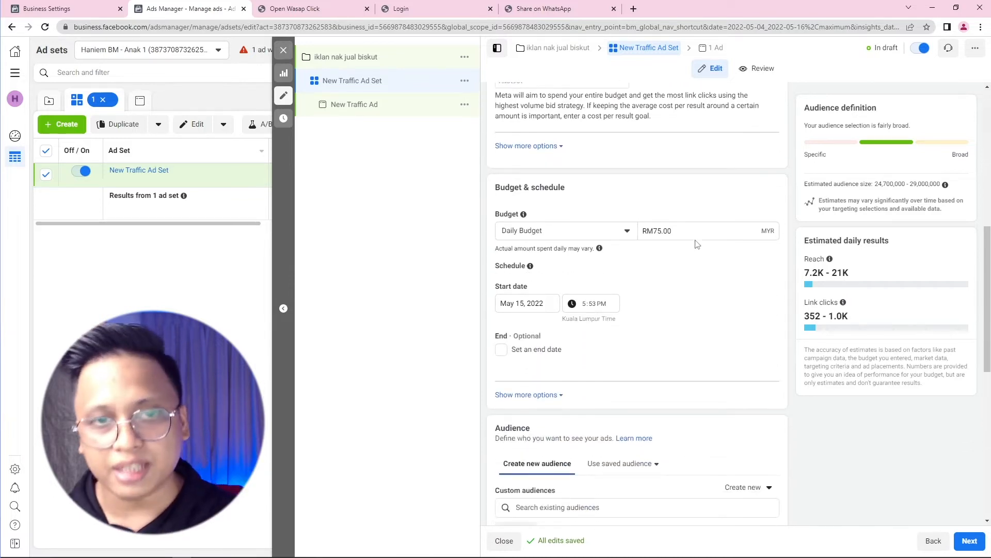
Step: Switch to a RM3,000.00 lifetime budget starting today, May 15, through Jun 15, 2022
left_click(611, 230)
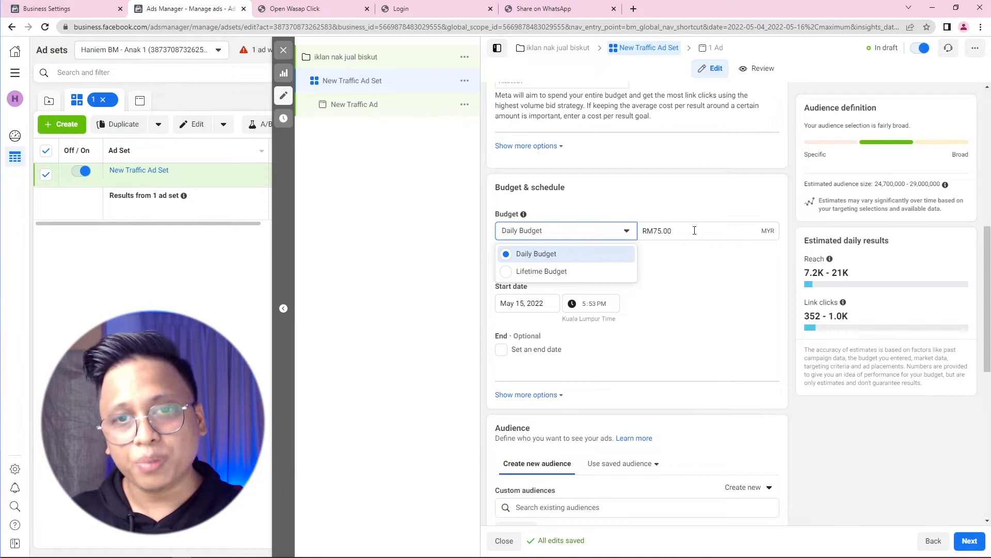
left_click_drag(695, 229, 644, 233)
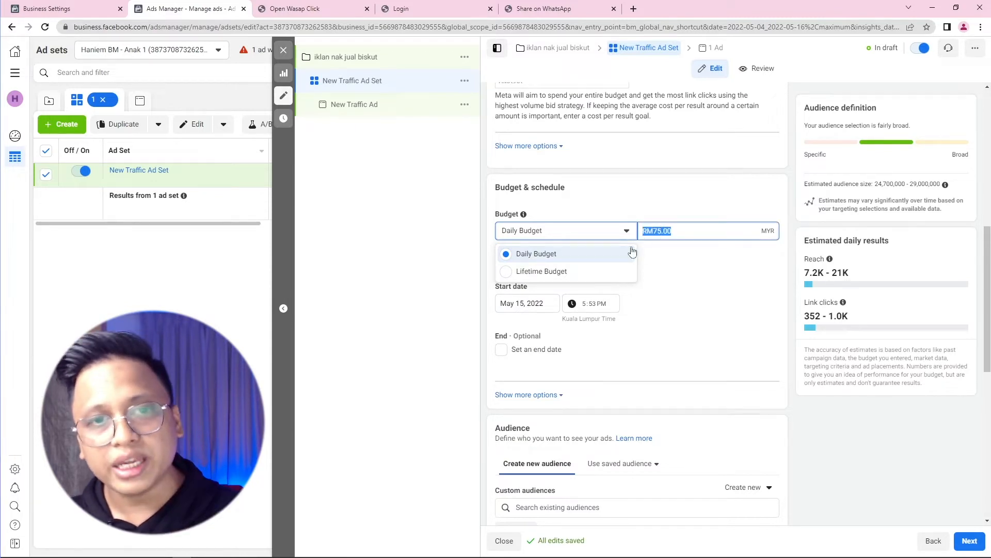
left_click(556, 272)
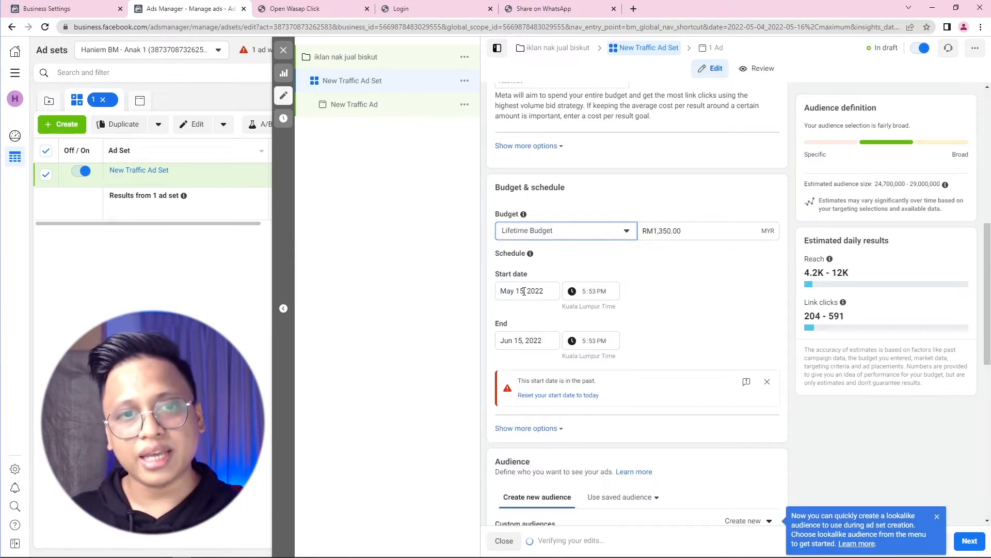
left_click(548, 396)
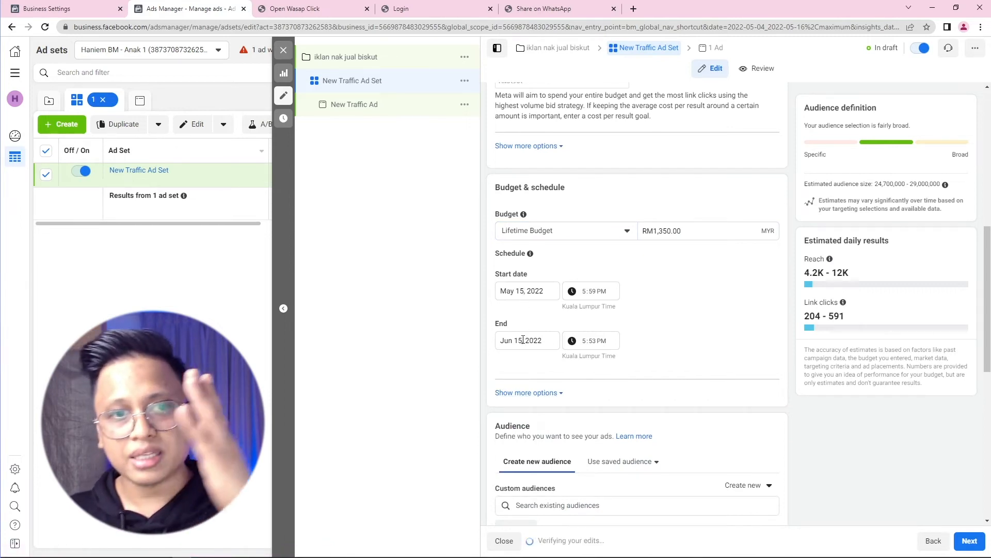
left_click_drag(690, 231, 634, 245)
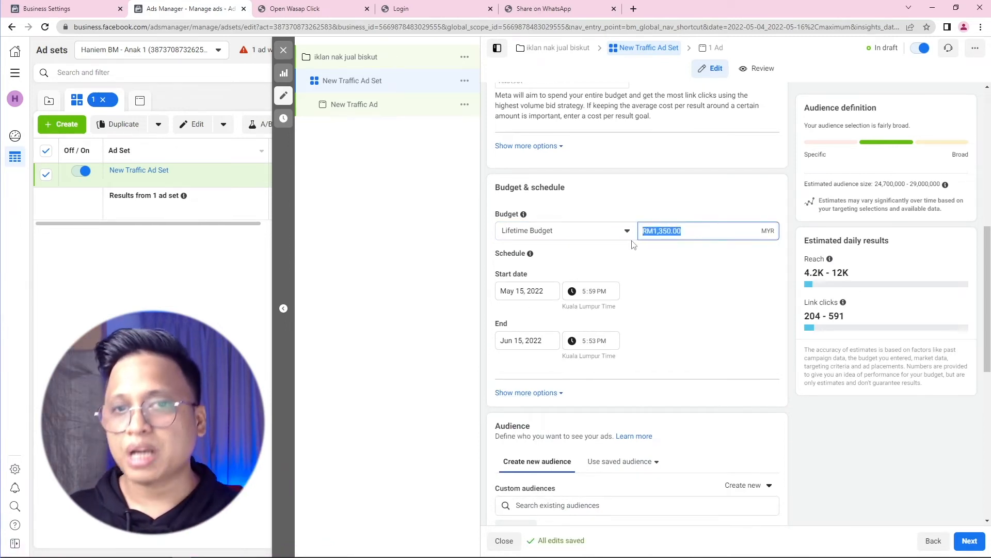
type("2000")
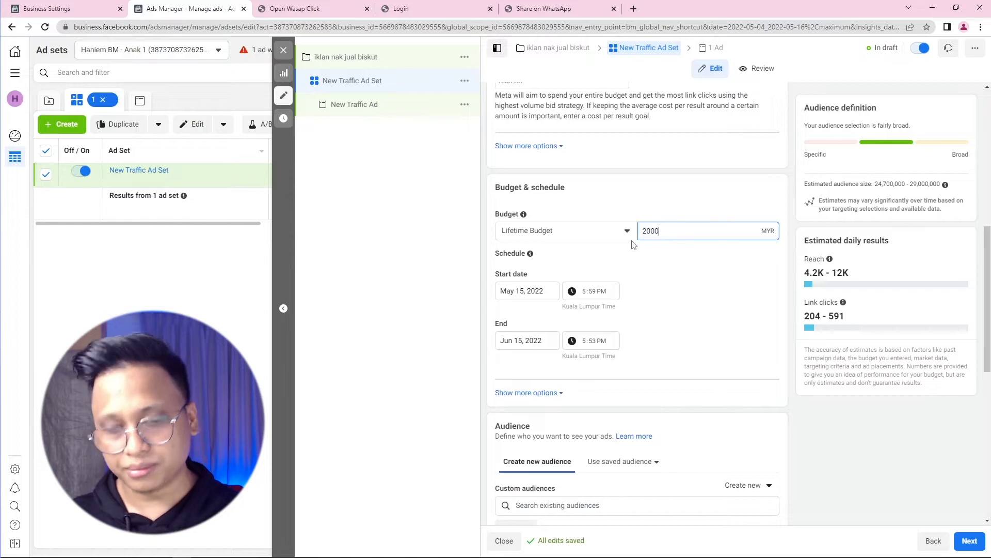
key("ctrl+a")
type("3000")
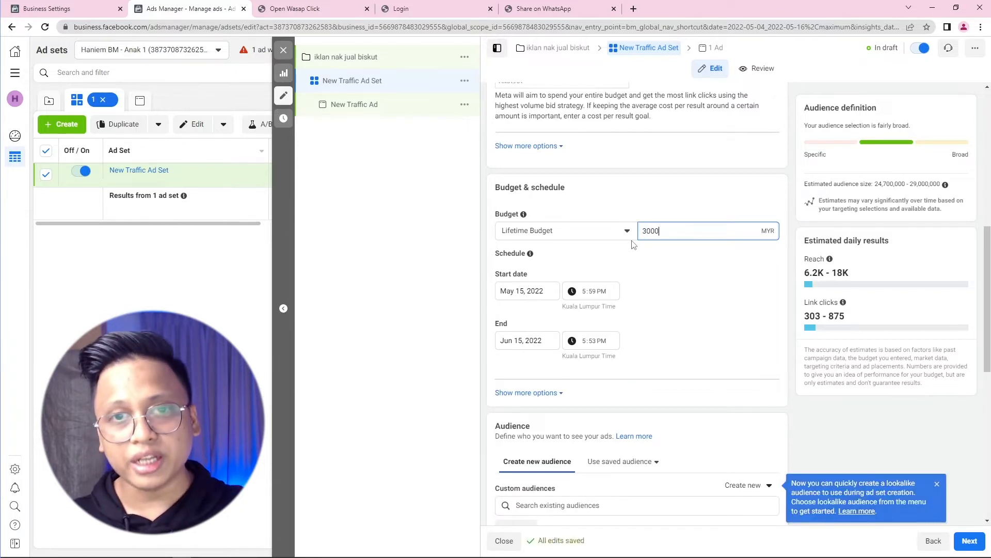
left_click(640, 252)
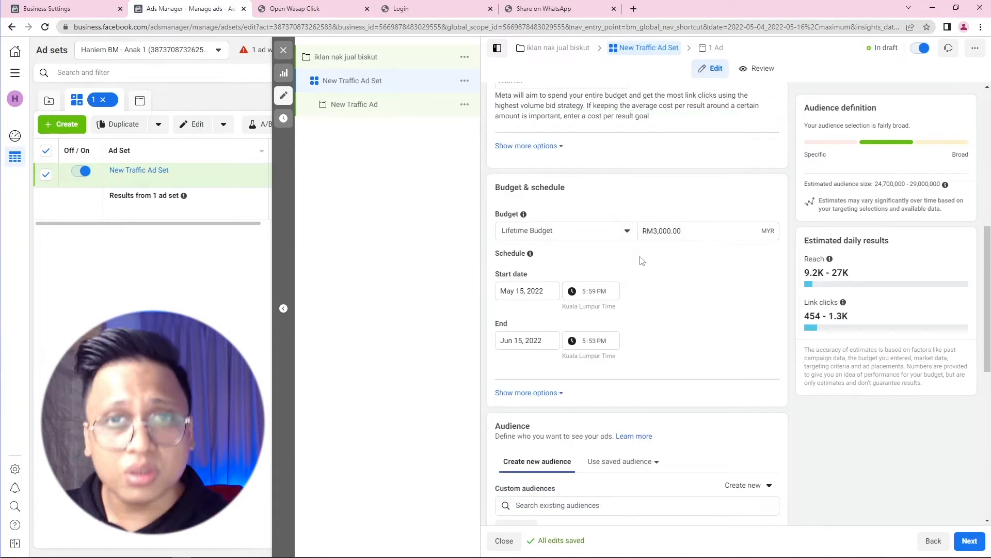
Step: Change the budget type back to Daily Budget and set the amount to RM120.00
left_click(582, 233)
left_click(556, 255)
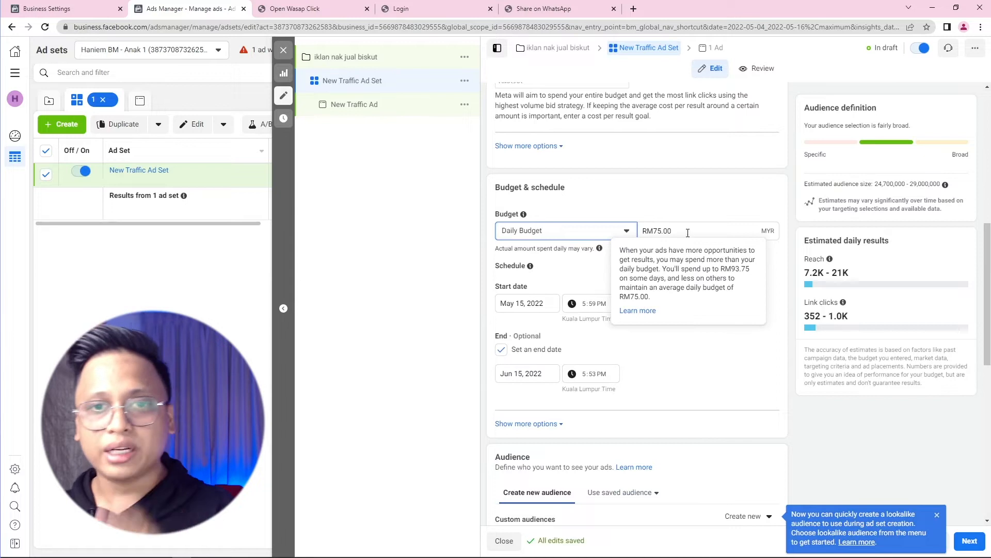
left_click_drag(688, 230, 634, 231)
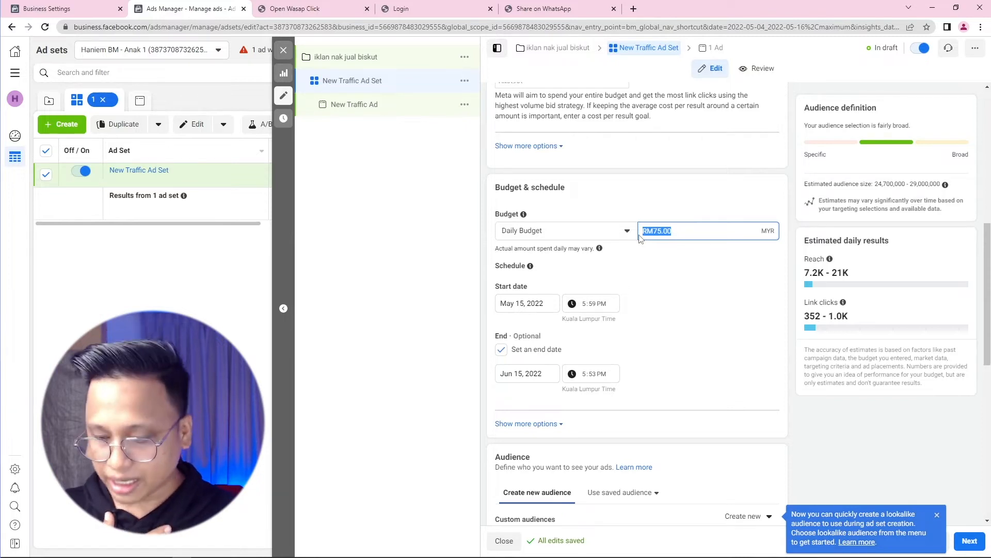
type("120")
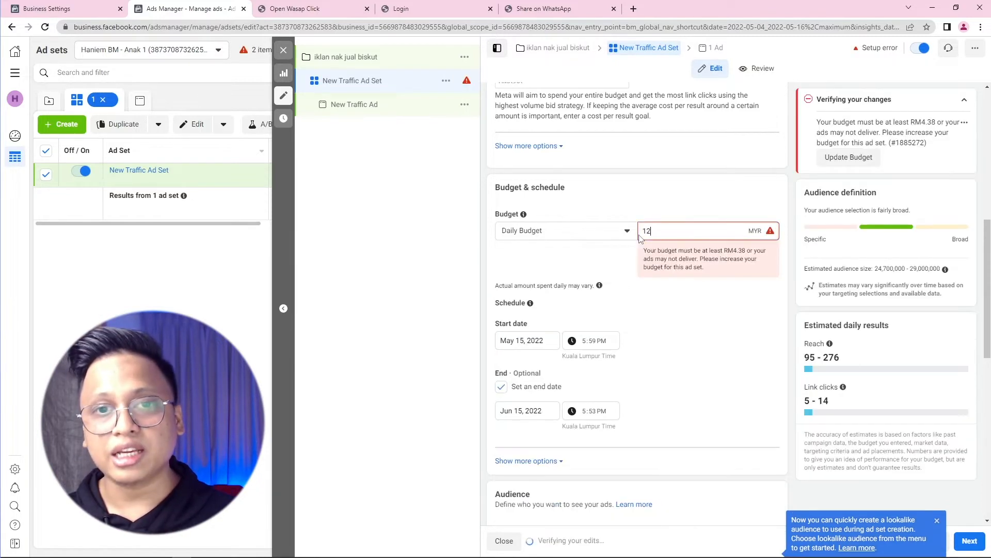
left_click(637, 215)
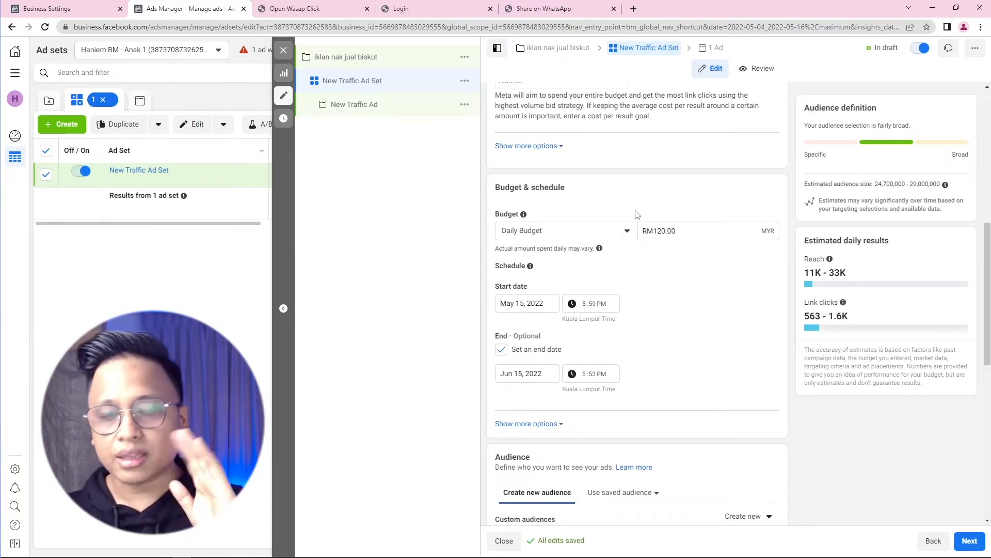
scroll(637, 211, "down", 1)
scroll(636, 213, "down", 3)
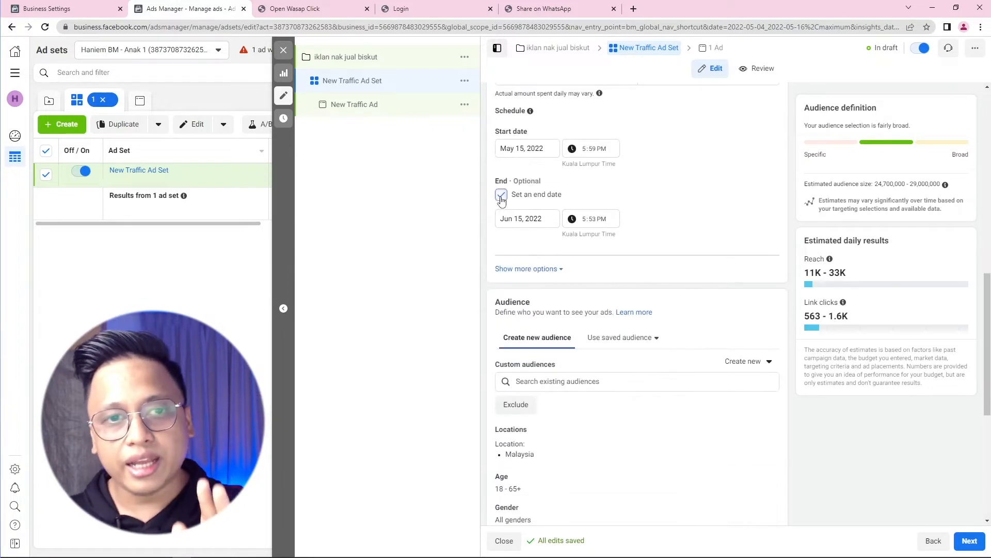
Step: Untick Set an end date so the ad set runs from May 15, 2022 with no stop
left_click(501, 195)
scroll(549, 203, "up", 3)
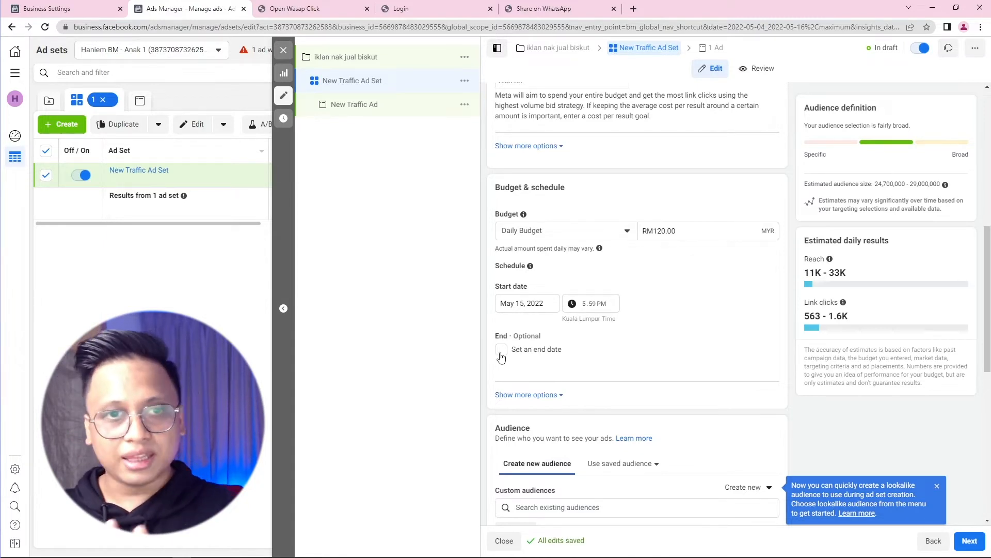
scroll(509, 341, "up", 10)
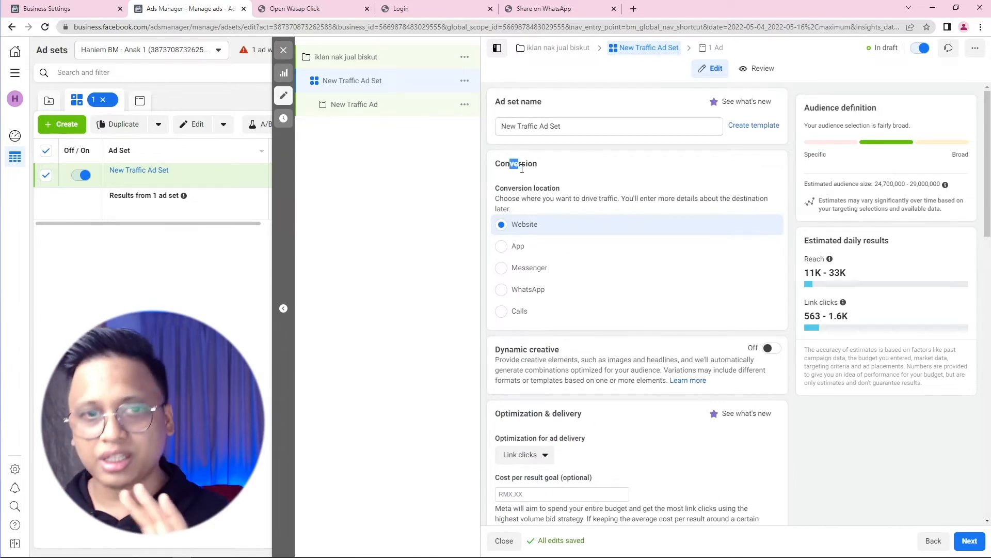
scroll(514, 166, "down", 3)
left_click_drag(523, 195, 550, 195)
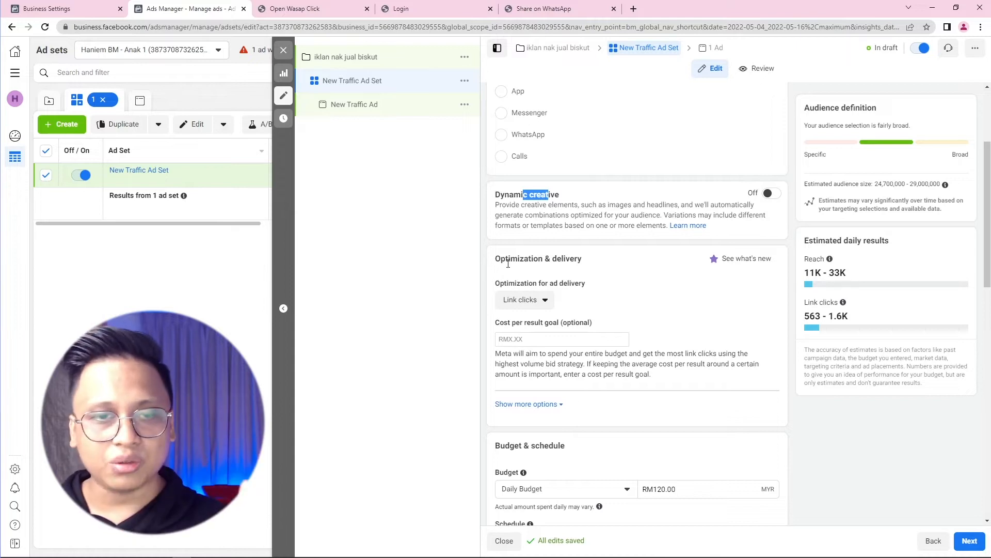
left_click_drag(506, 259, 575, 258)
scroll(576, 261, "down", 3)
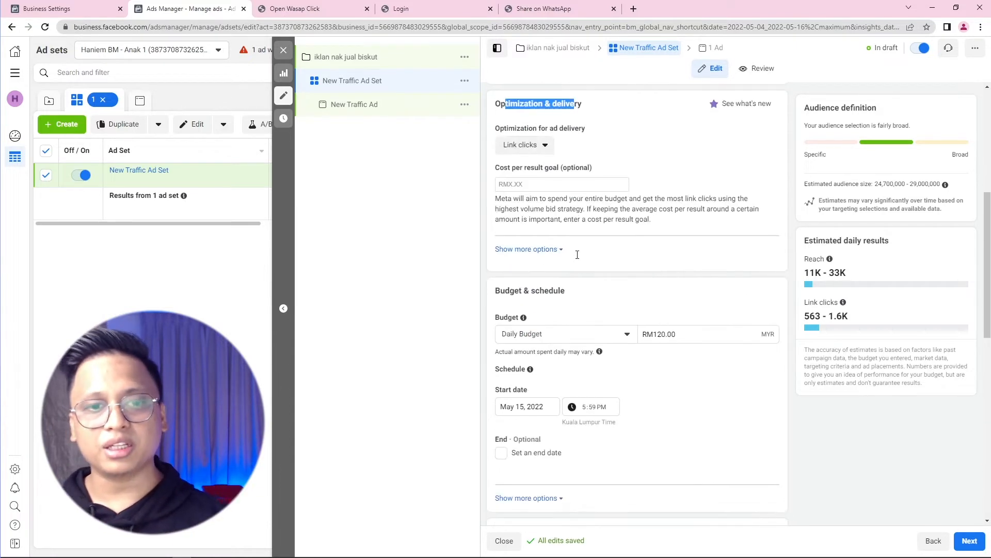
left_click_drag(515, 290, 547, 286)
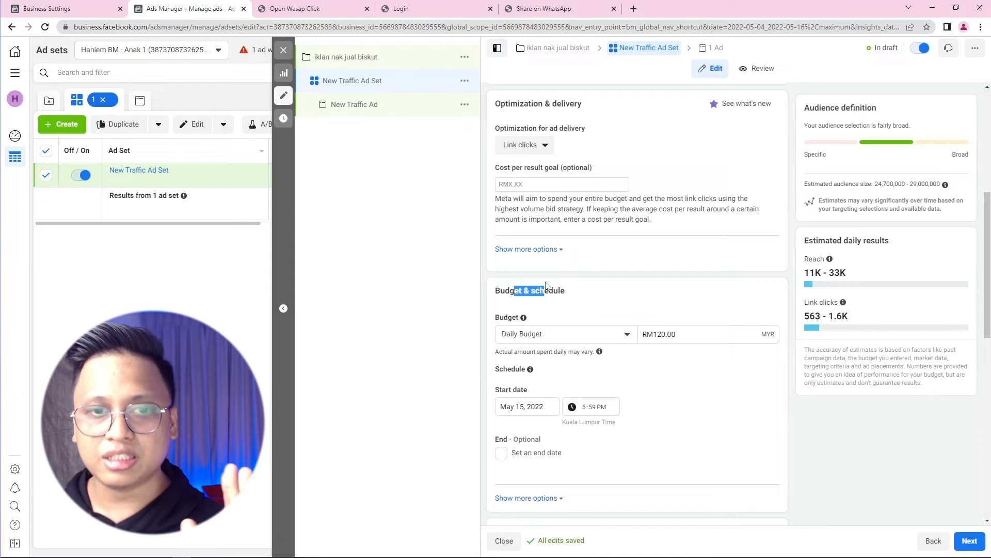
scroll(547, 286, "down", 4)
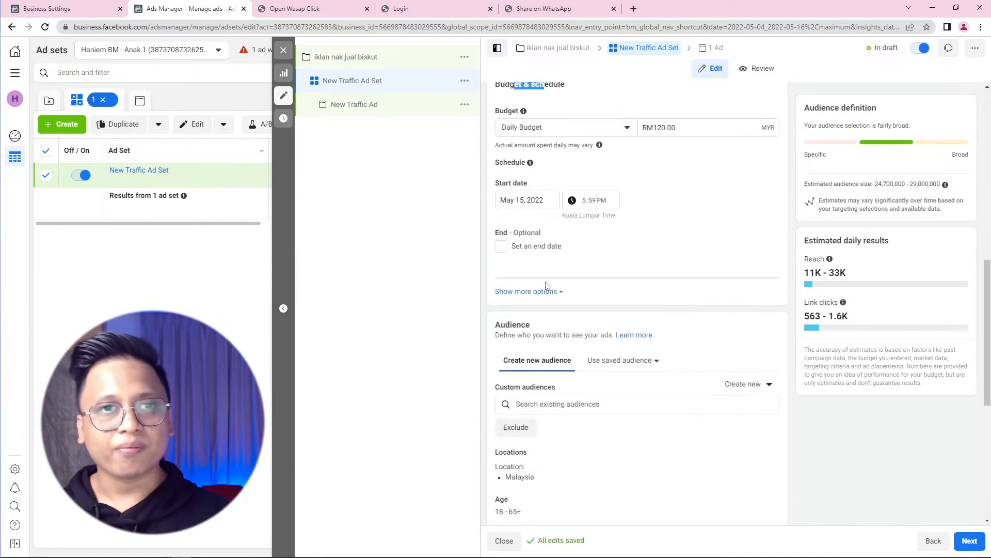
scroll(547, 286, "down", 2)
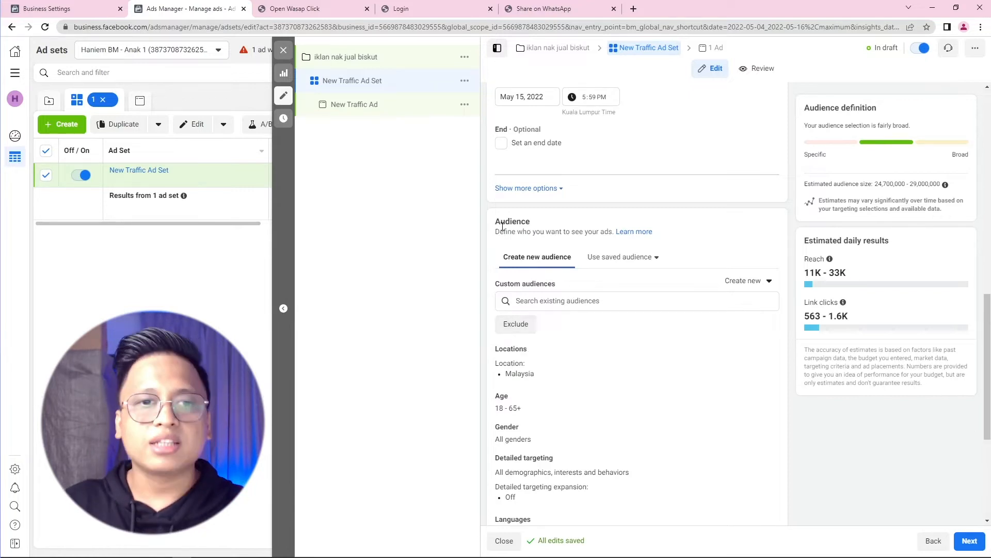
left_click_drag(501, 222, 528, 222)
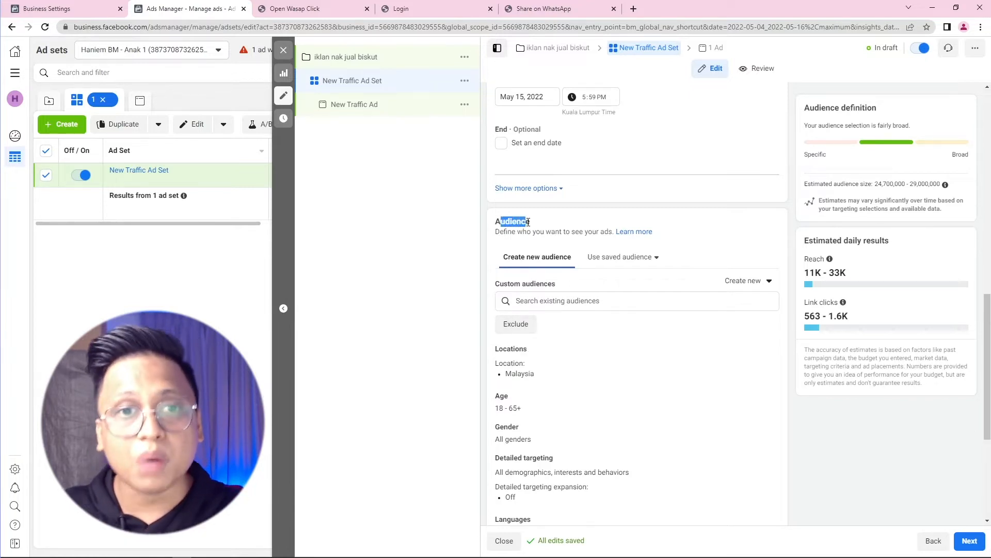
scroll(505, 251, "down", 2)
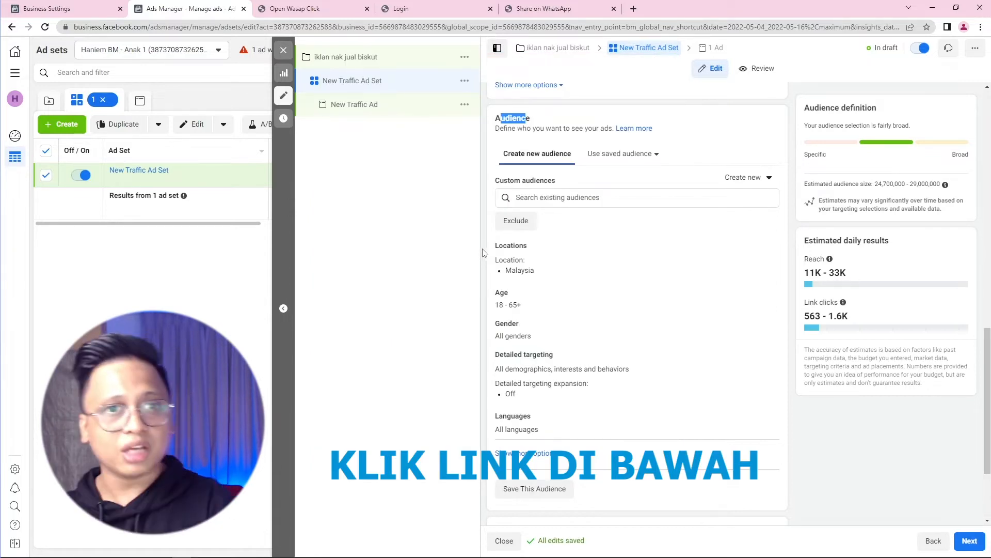
left_click(477, 170)
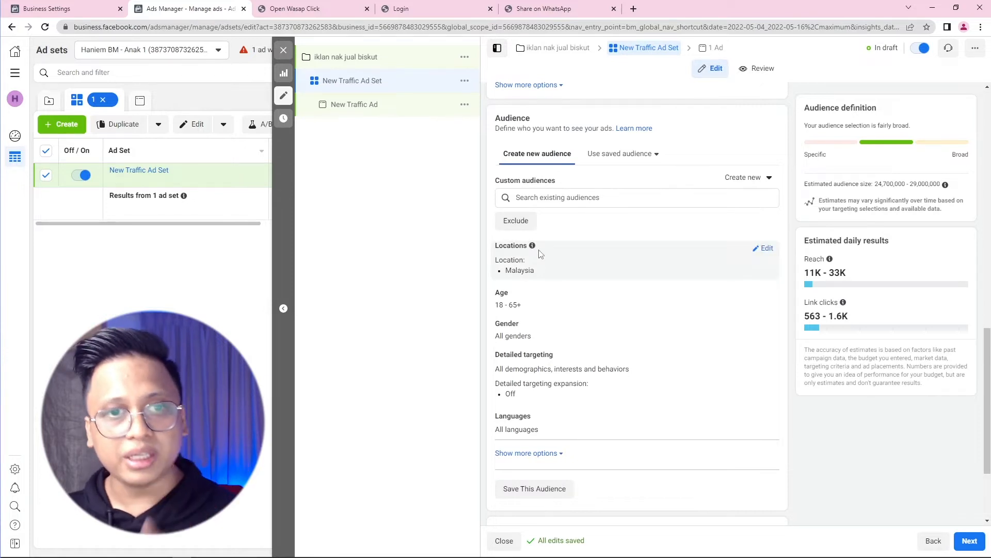
scroll(541, 253, "down", 2)
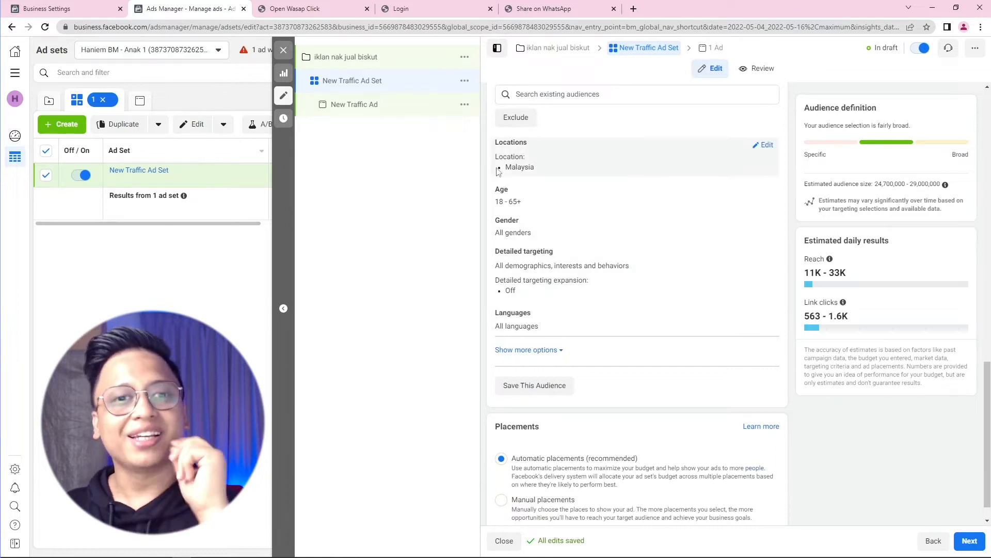
left_click_drag(503, 145, 514, 144)
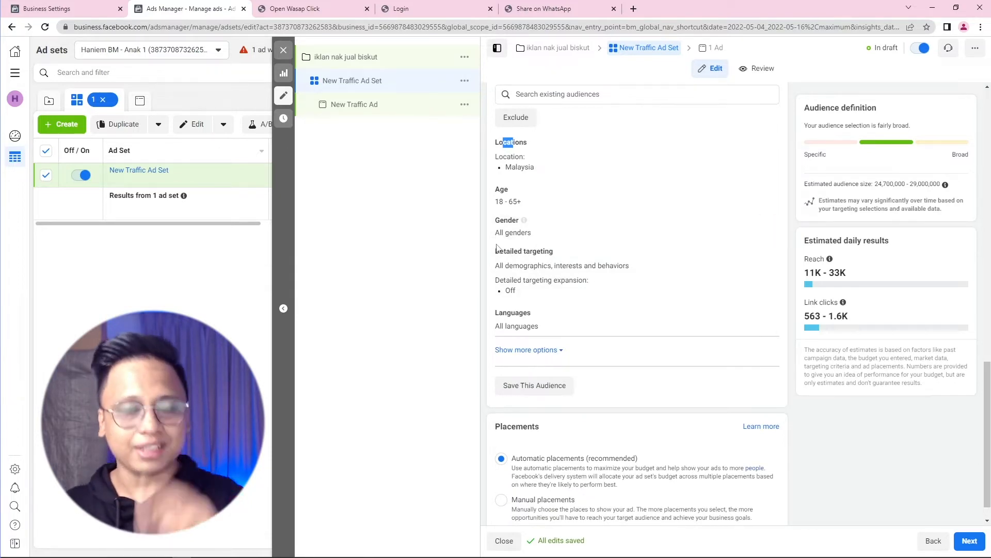
Step: Edit Locations so only people living in Malaysia are targeted
left_click(763, 146)
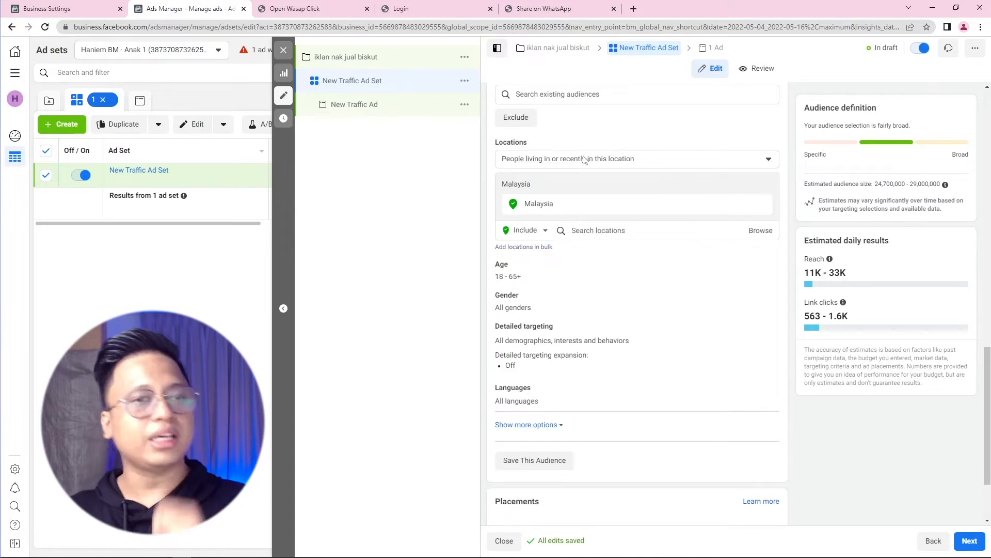
left_click(584, 160)
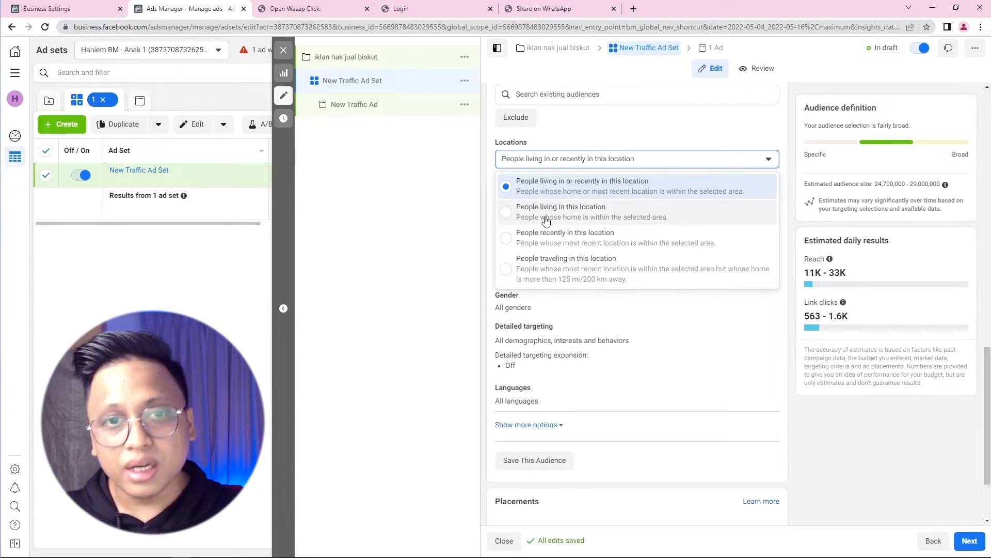
left_click(562, 208)
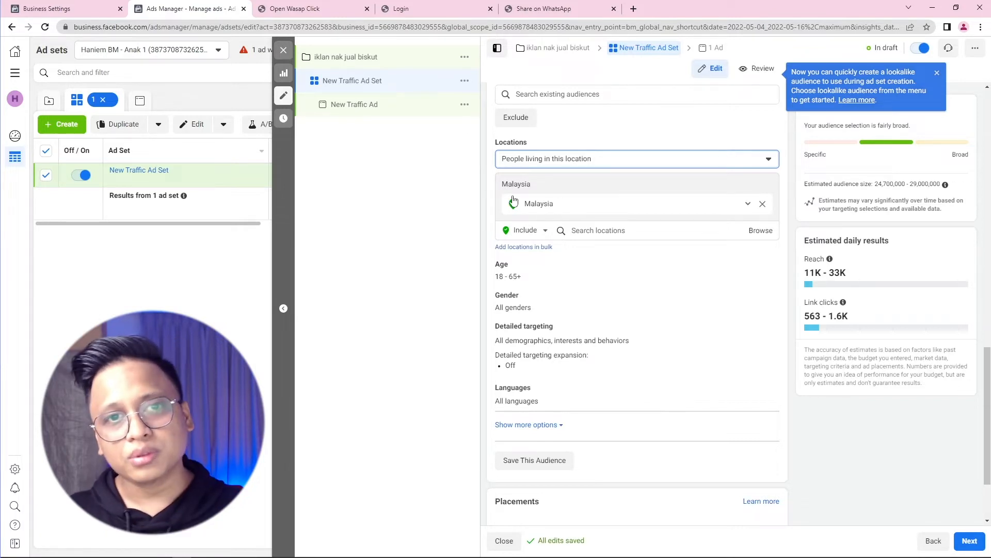
scroll(560, 197, "down", 1)
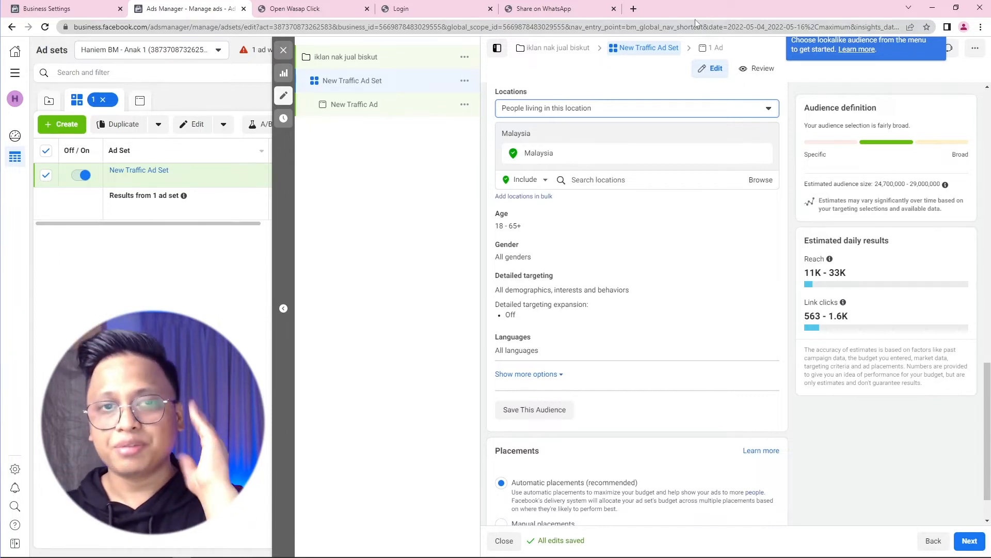
Step: Switch to Exclude and add 'Sabah, Malaysia' as an excluded location
left_click(532, 180)
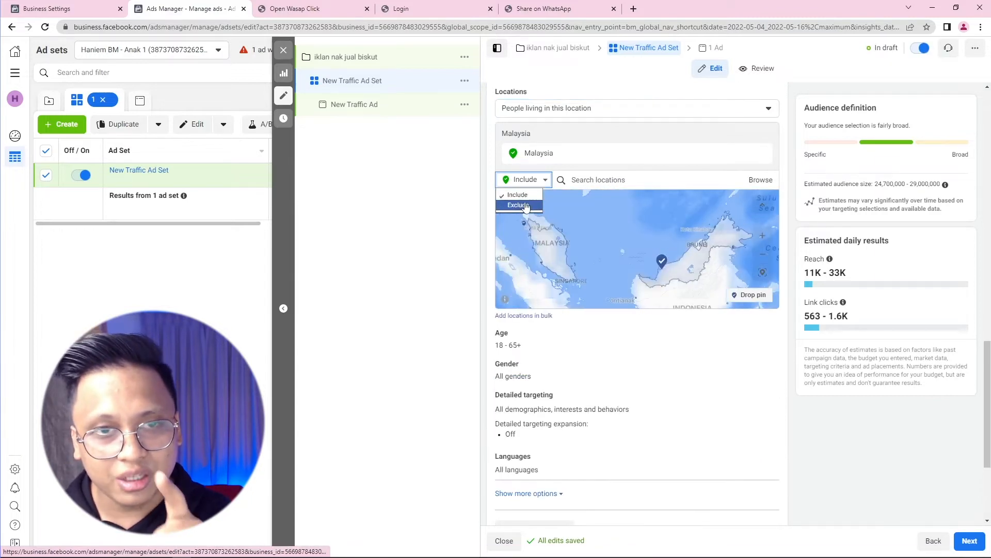
left_click(518, 205)
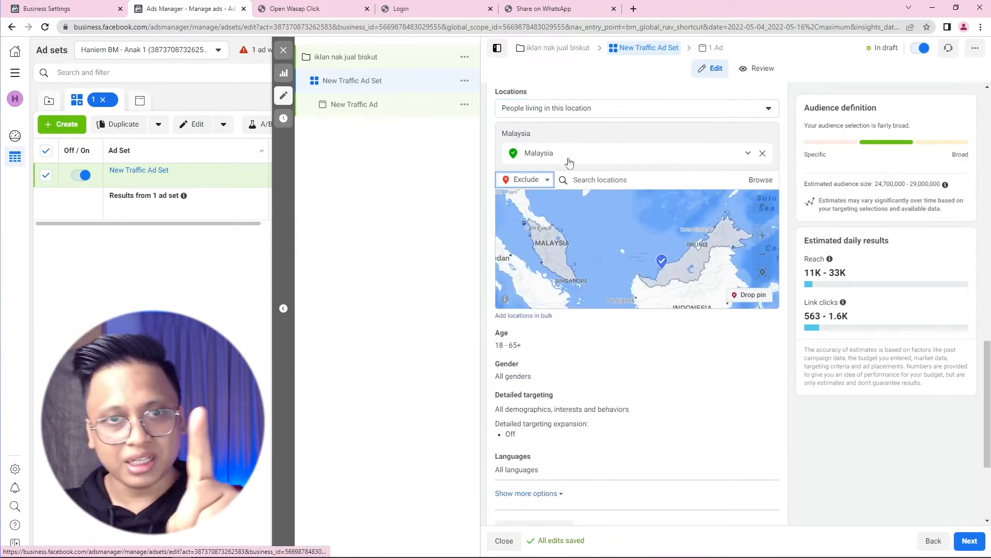
left_click(603, 181)
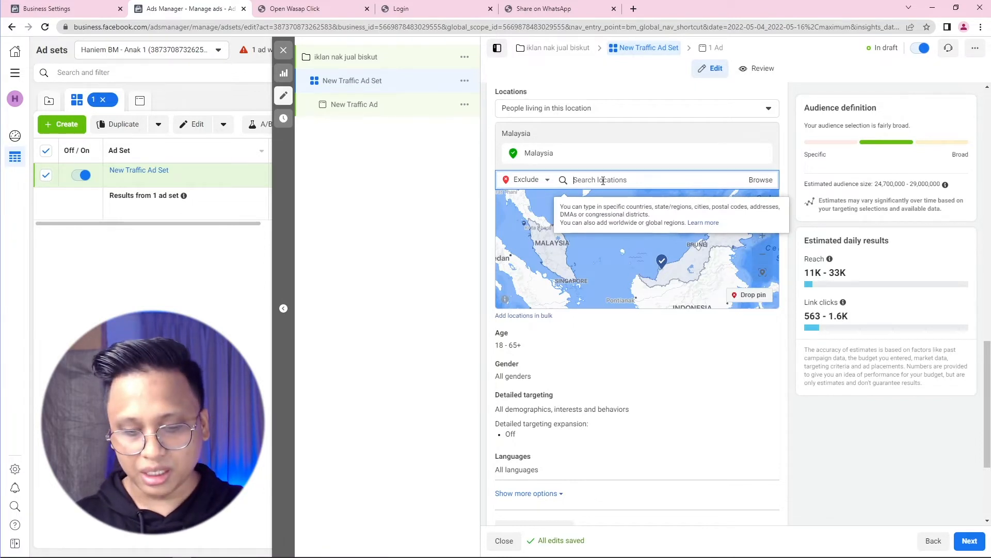
type("sabah")
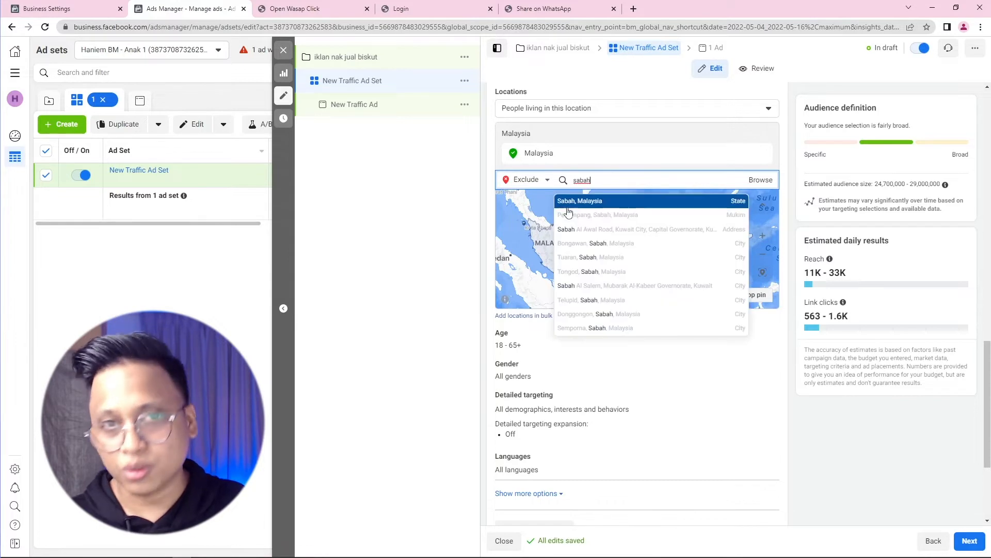
left_click(573, 209)
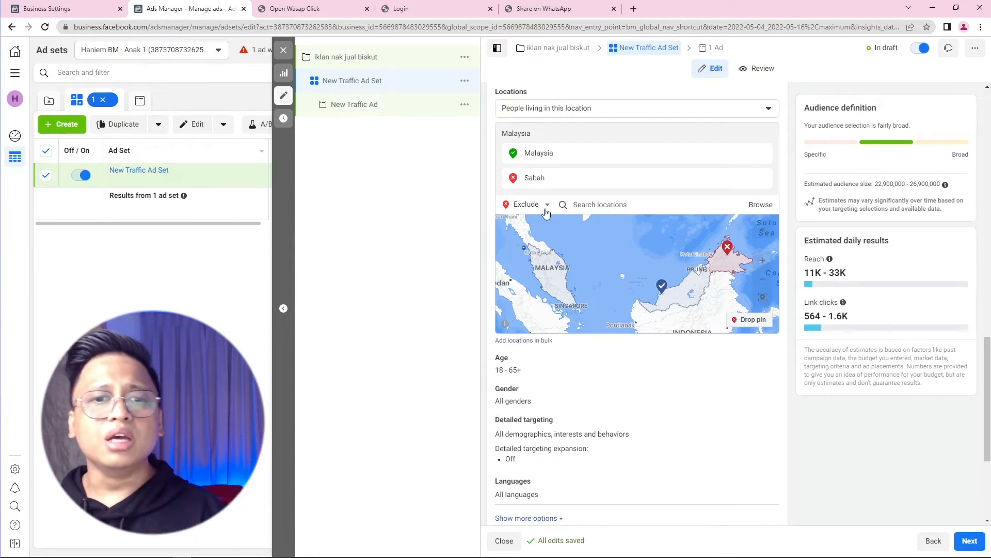
scroll(632, 293, "up", 2)
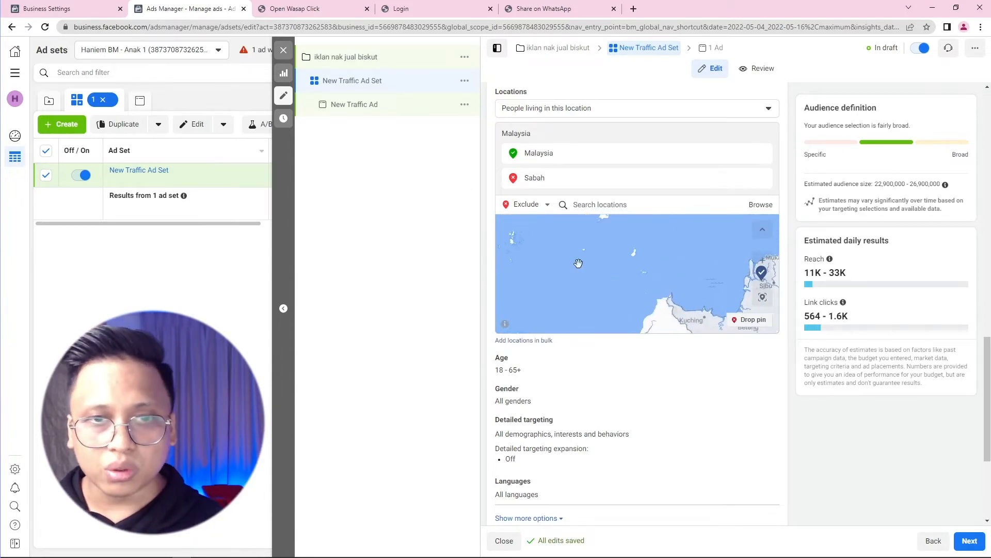
scroll(622, 277, "up", 2)
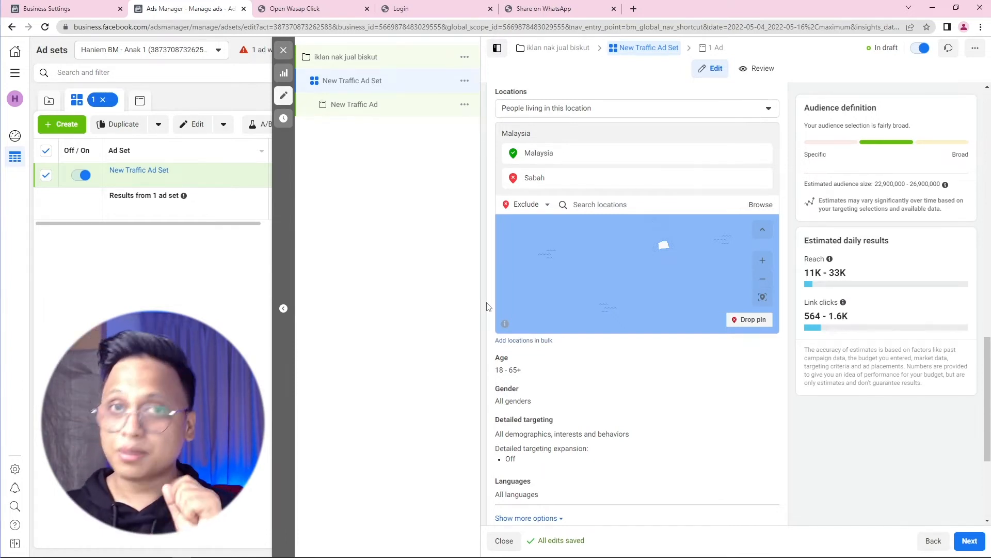
scroll(490, 306, "down", 3)
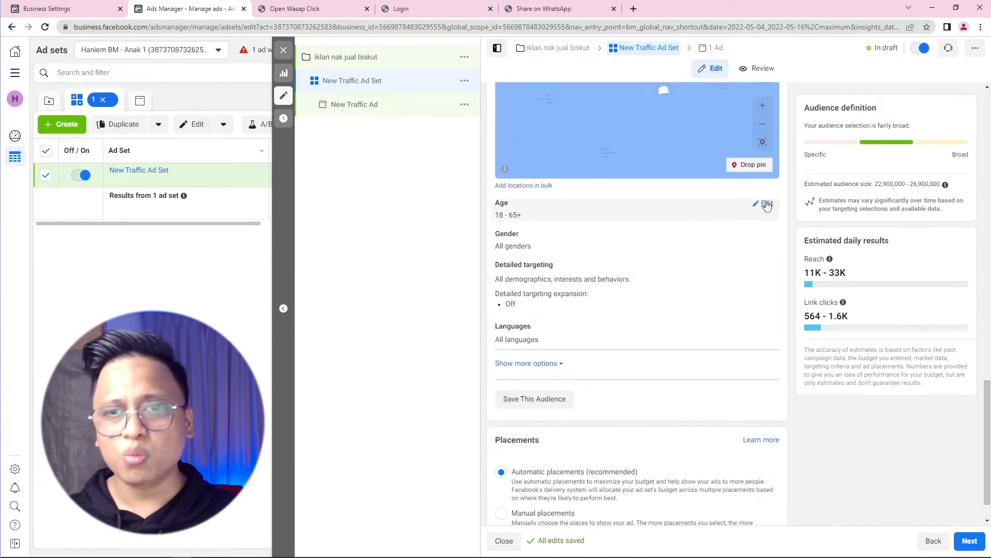
Step: Set the audience minimum age to 25 and maximum age to 50
left_click(767, 206)
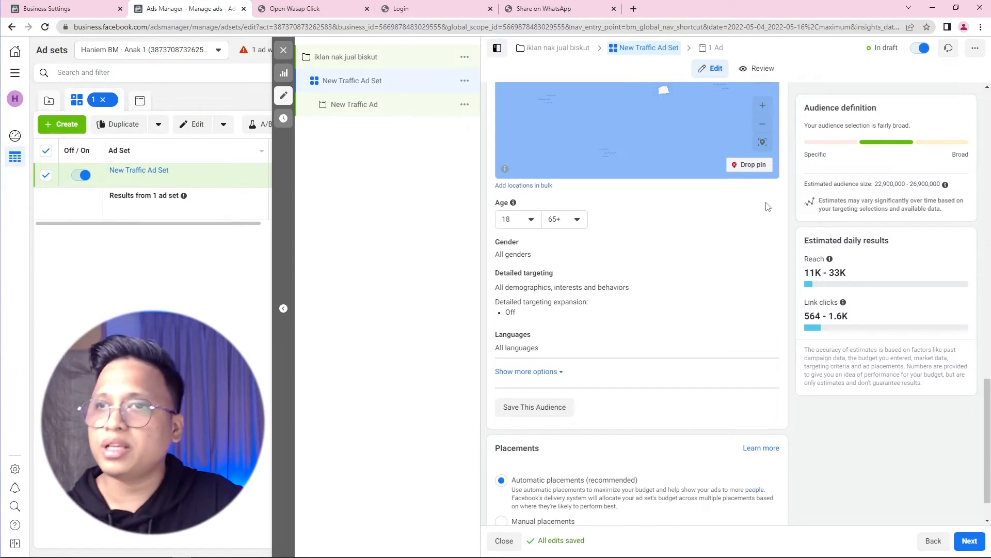
left_click(519, 223)
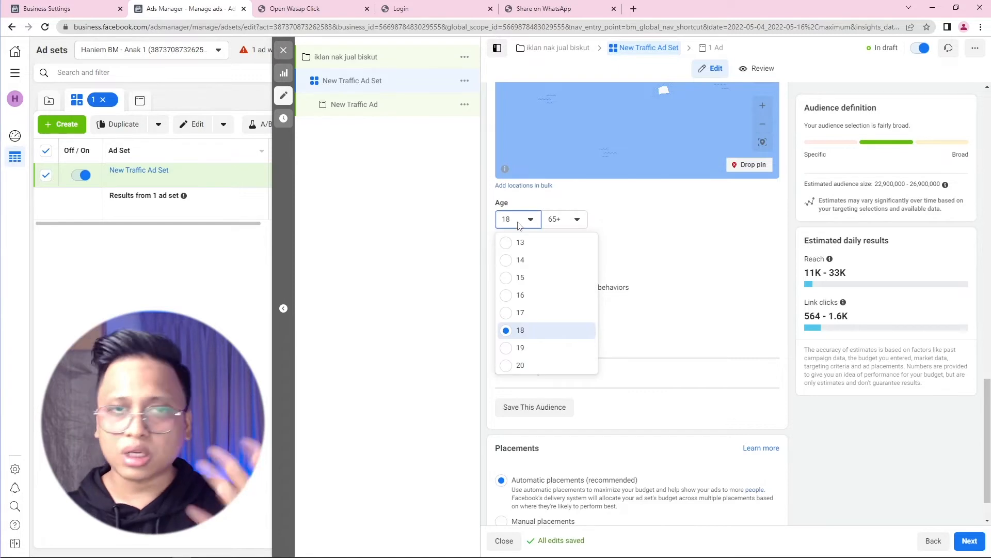
scroll(533, 308, "down", 3)
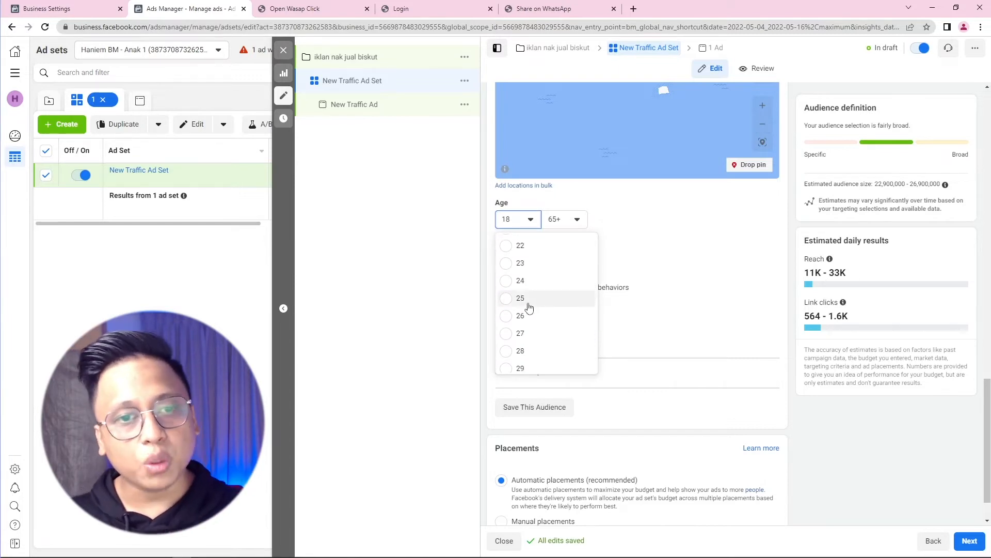
left_click(530, 310)
left_click(565, 219)
scroll(567, 290, "up", 3)
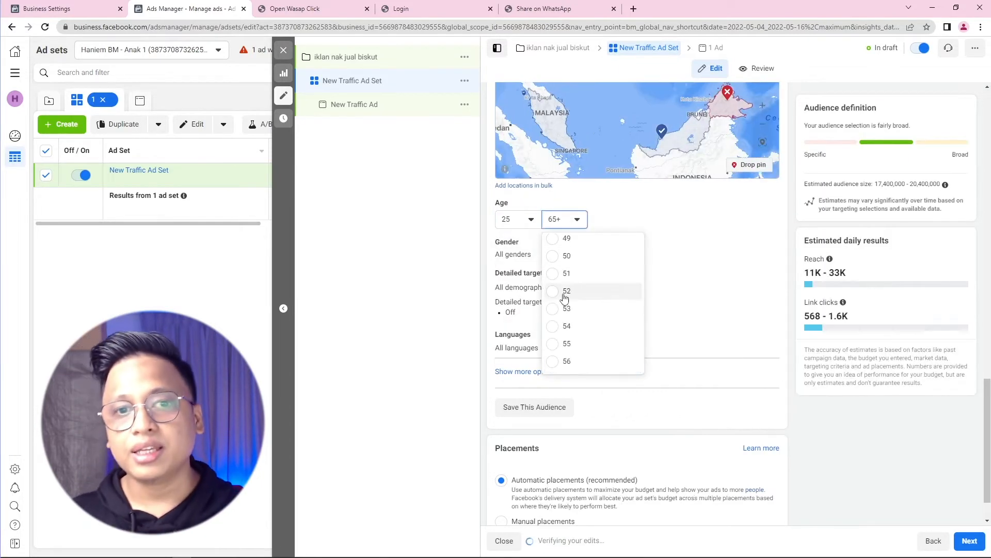
left_click(567, 256)
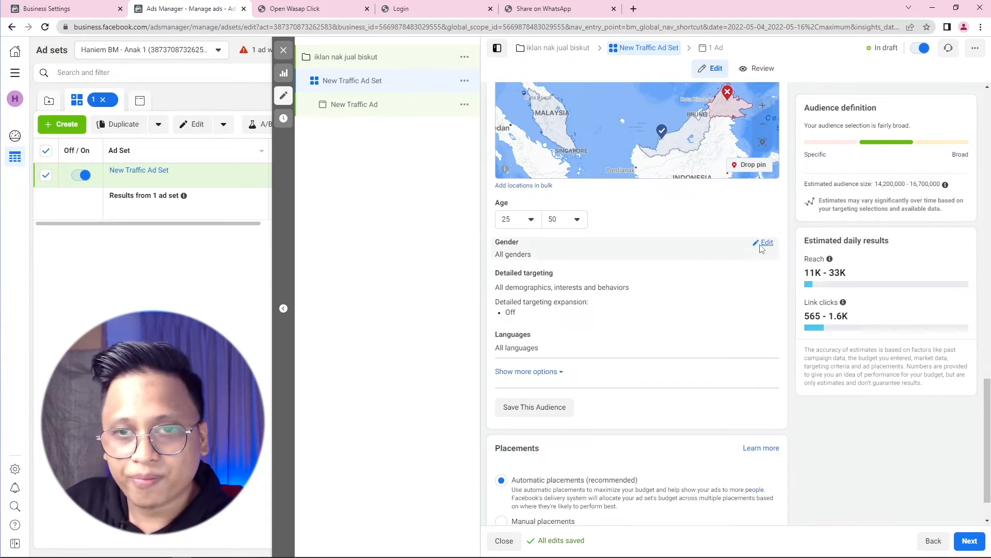
Step: Target men only, then expand Detailed targeting for editing
left_click(763, 242)
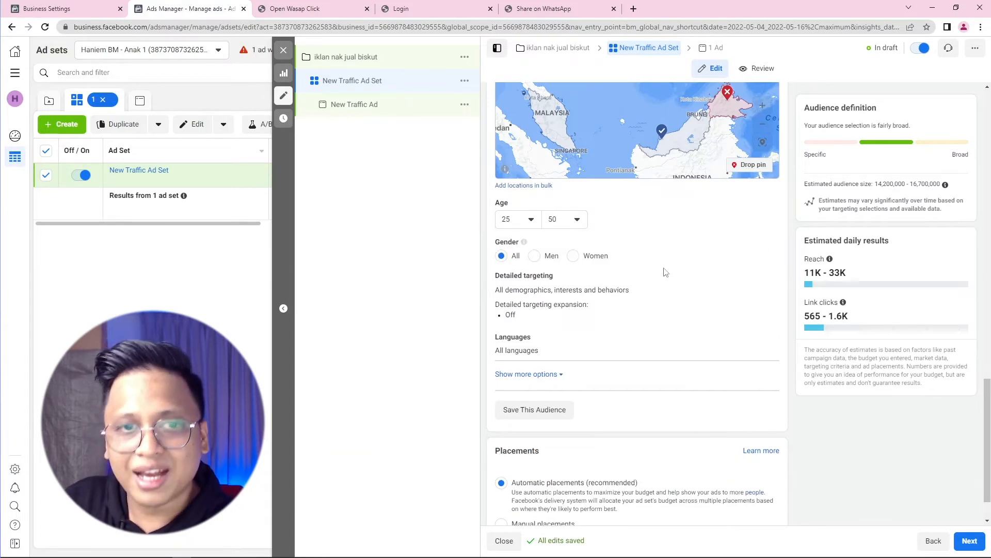
left_click(574, 257)
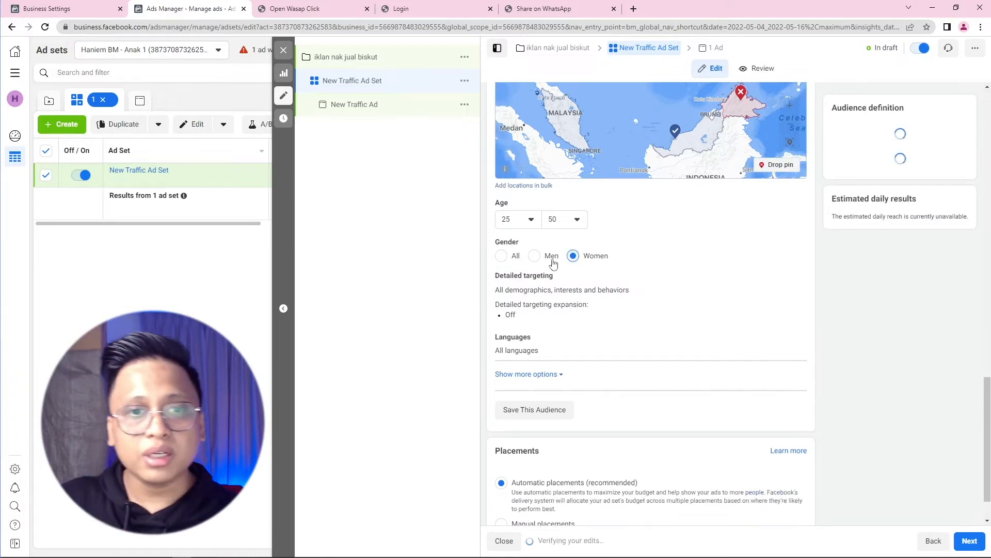
left_click(535, 261)
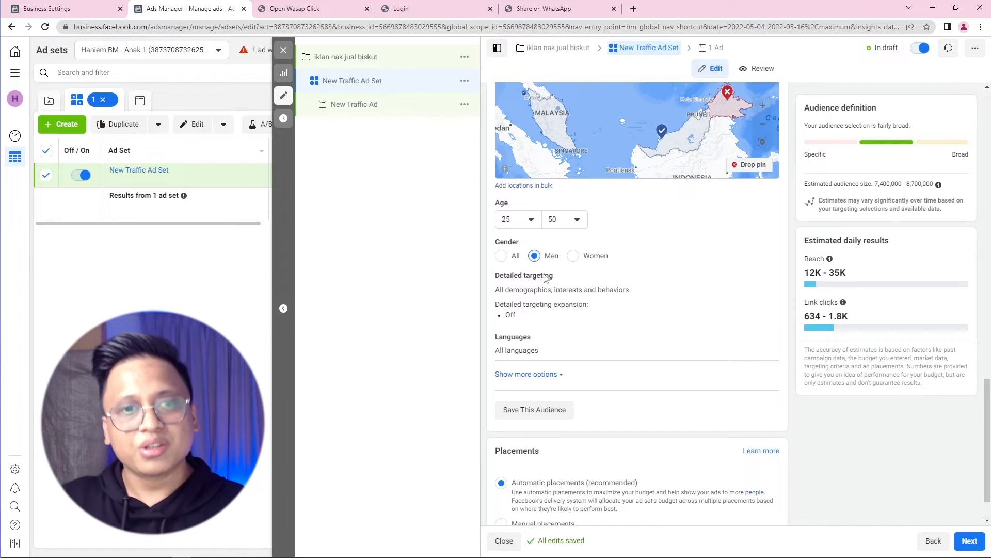
left_click(767, 280)
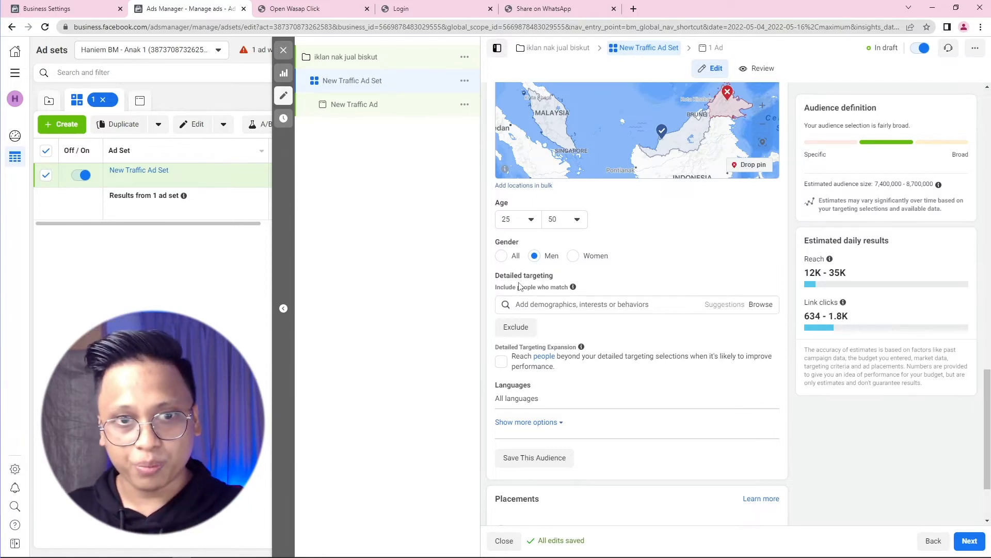
Step: Review the Audience section and activate the Detailed targeting search field
scroll(520, 288, "up", 1)
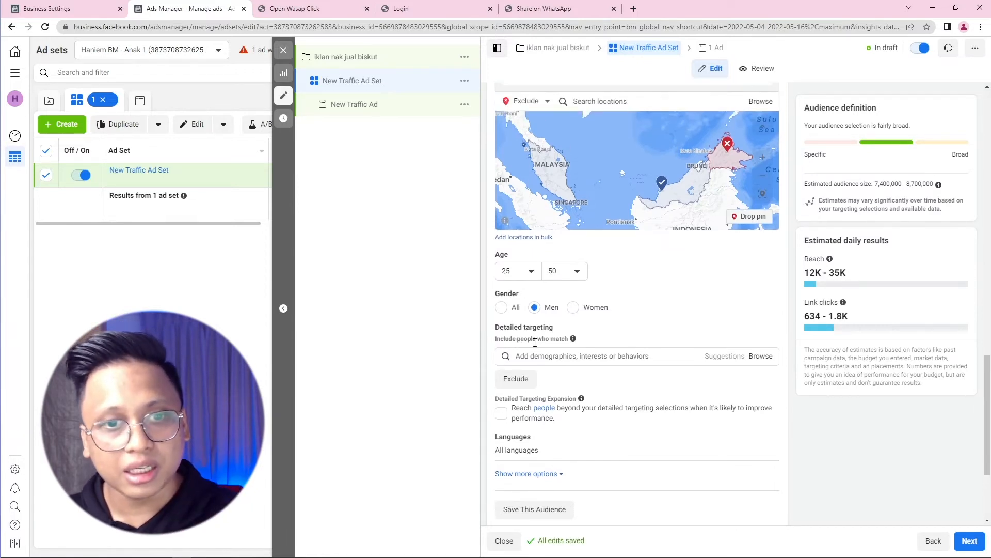
scroll(537, 349, "down", 1)
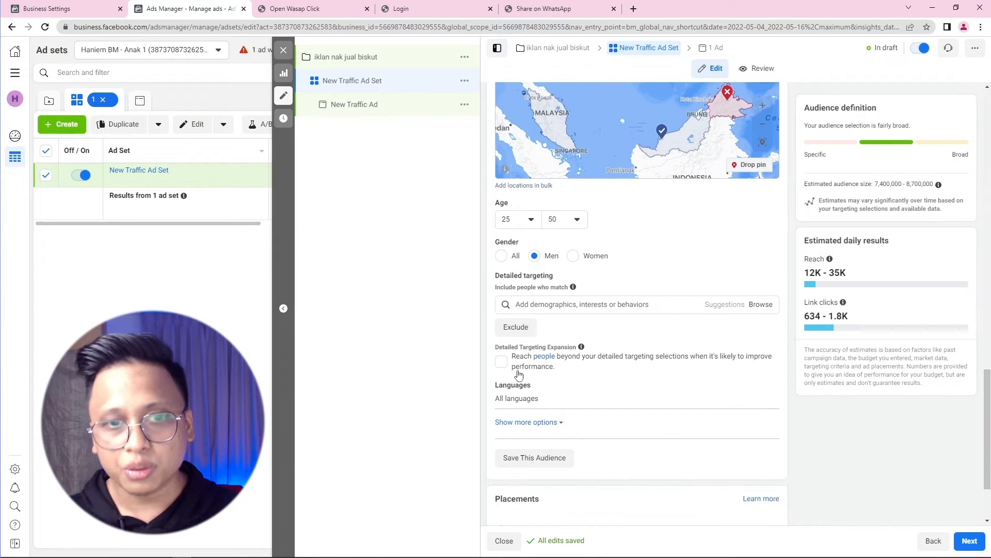
scroll(737, 396, "up", 3)
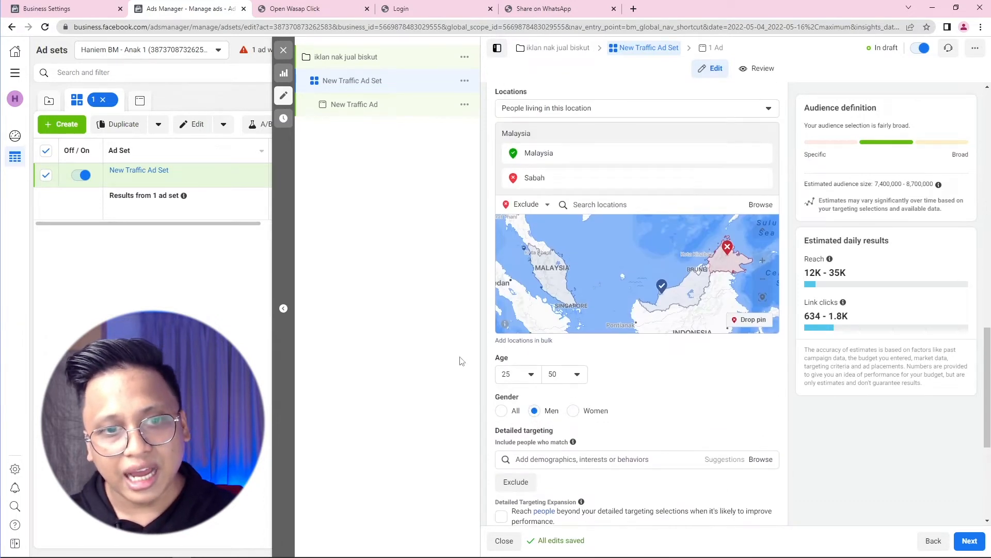
scroll(546, 413, "down", 3)
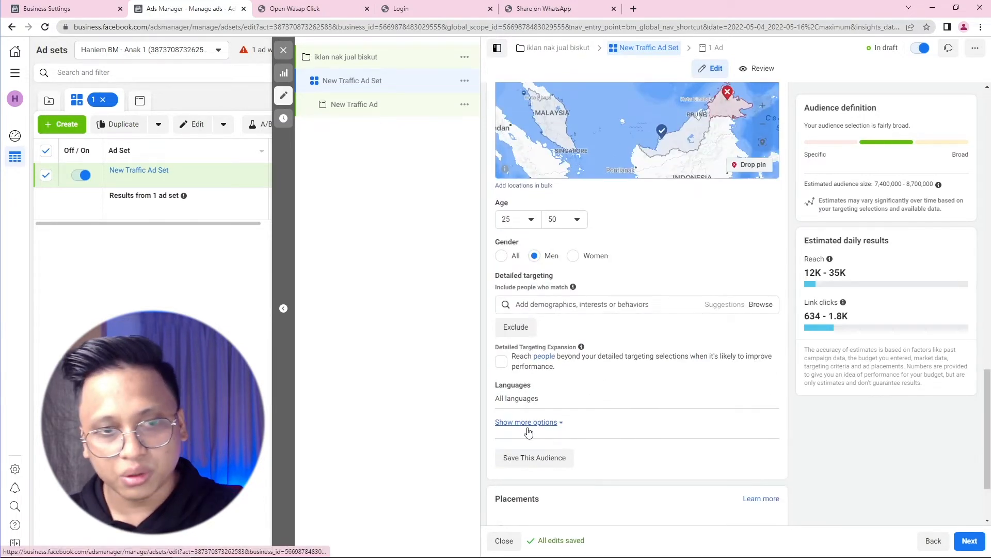
scroll(490, 400, "up", 4)
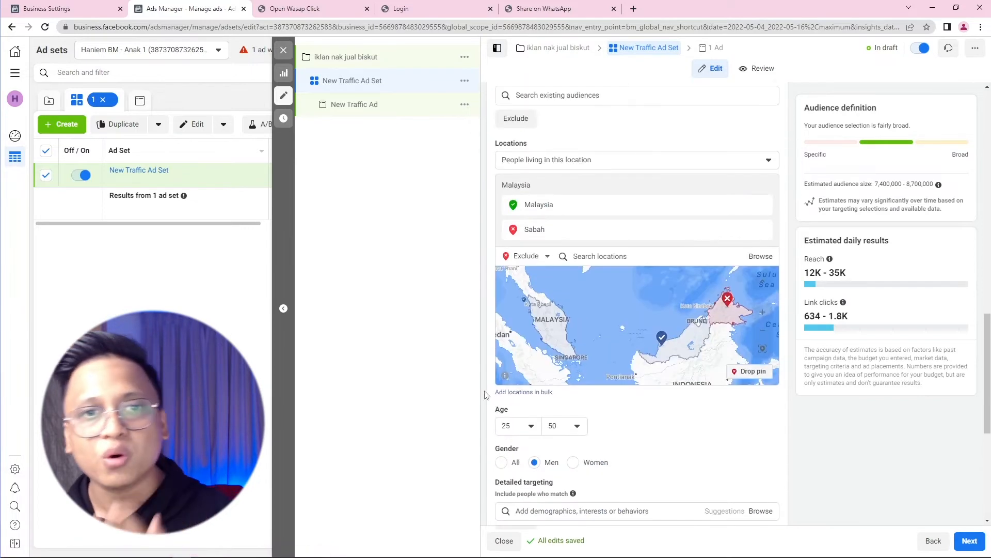
scroll(547, 135, "up", 3)
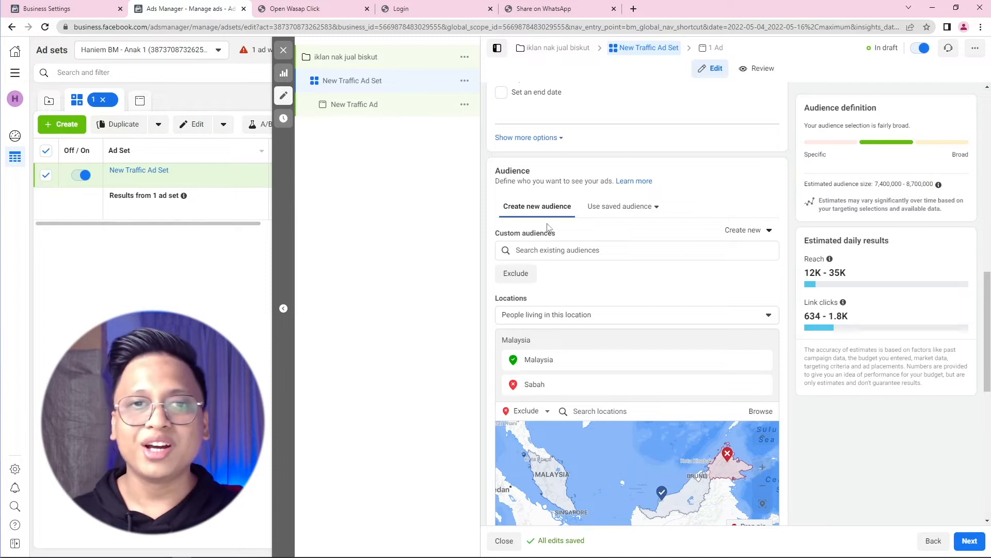
scroll(547, 228, "down", 5)
scroll(568, 310, "down", 3)
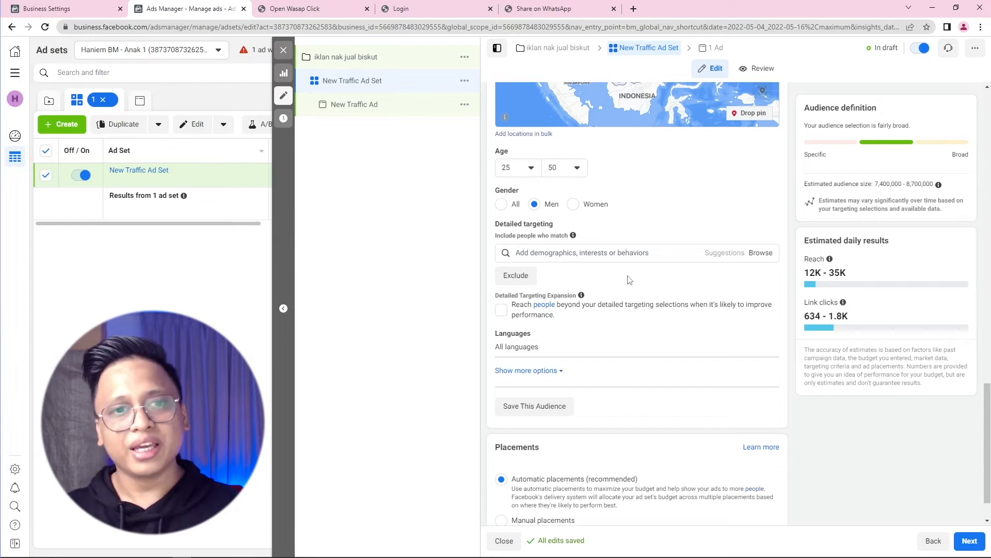
left_click(615, 256)
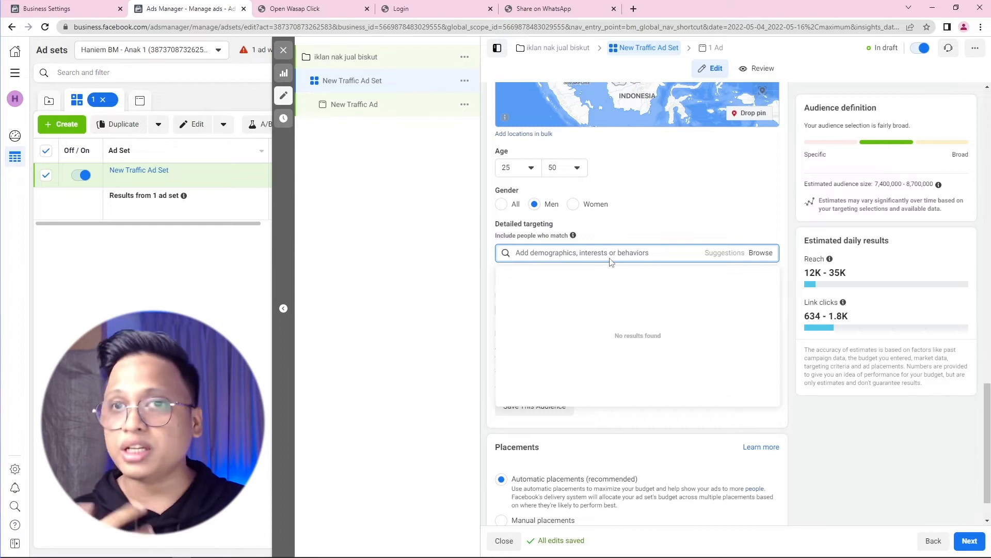
type("skincare")
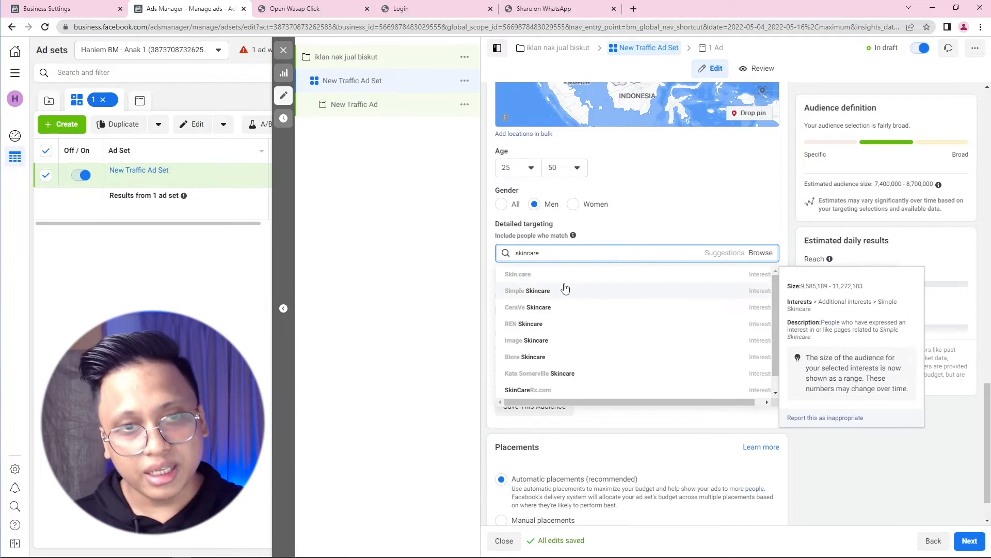
scroll(574, 336, "down", 1)
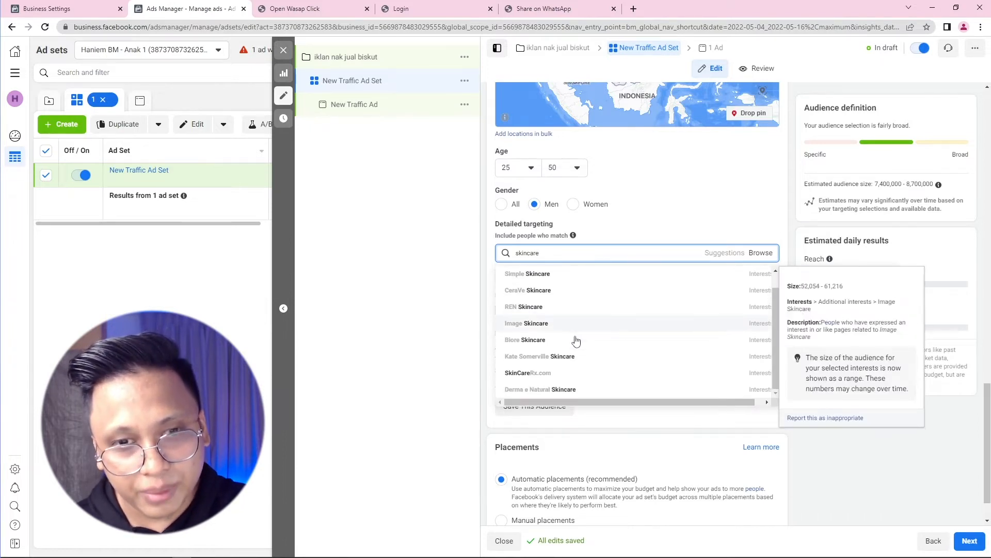
scroll(562, 294, "up", 1)
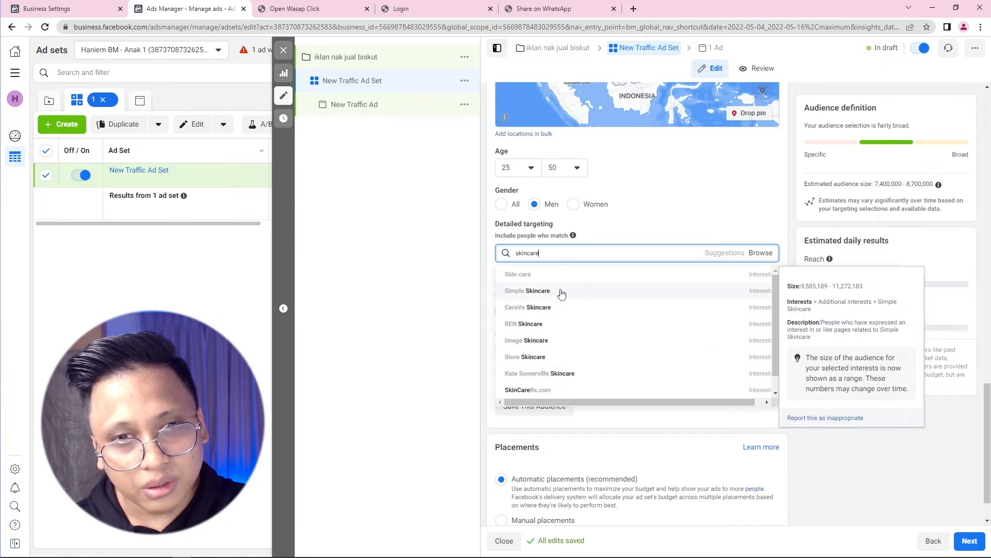
left_click(552, 292)
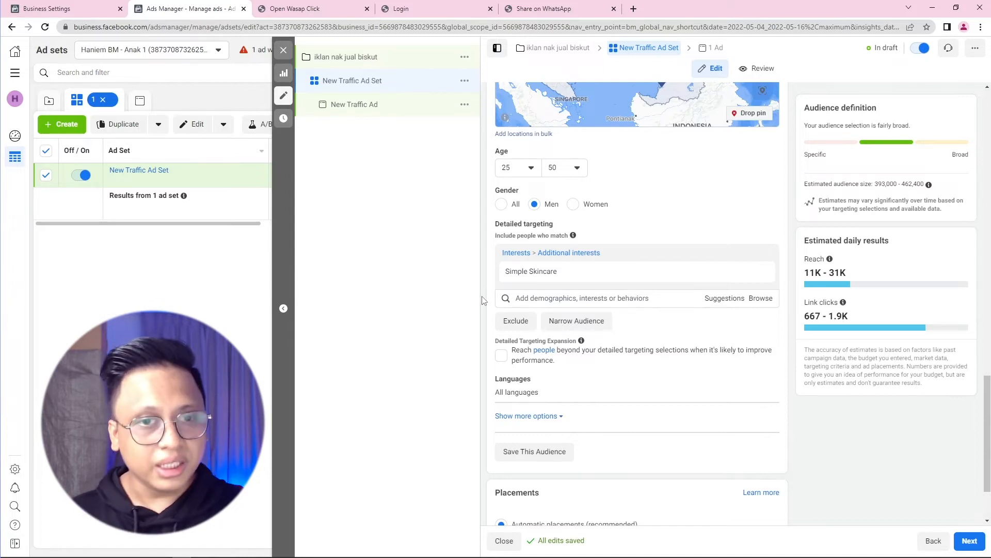
left_click(764, 273)
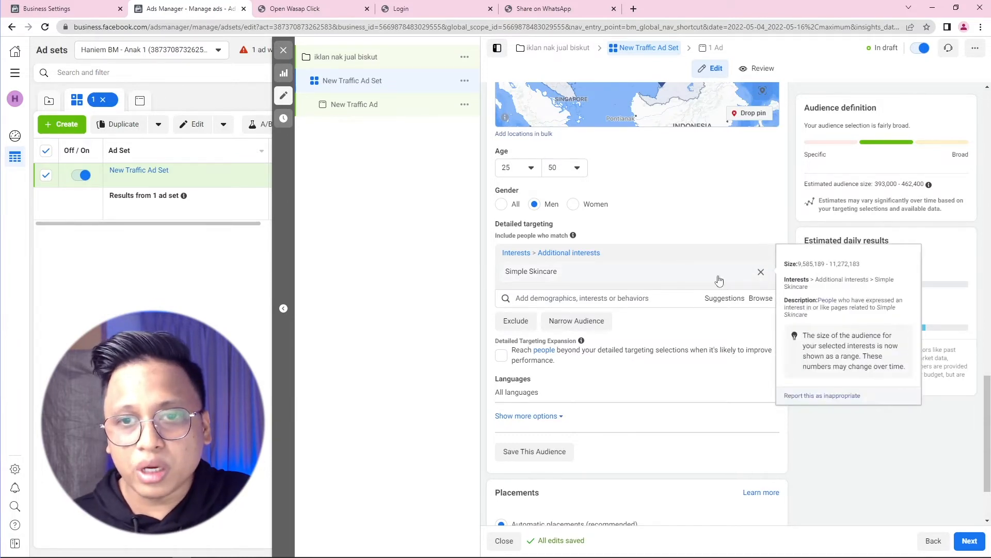
left_click(557, 252)
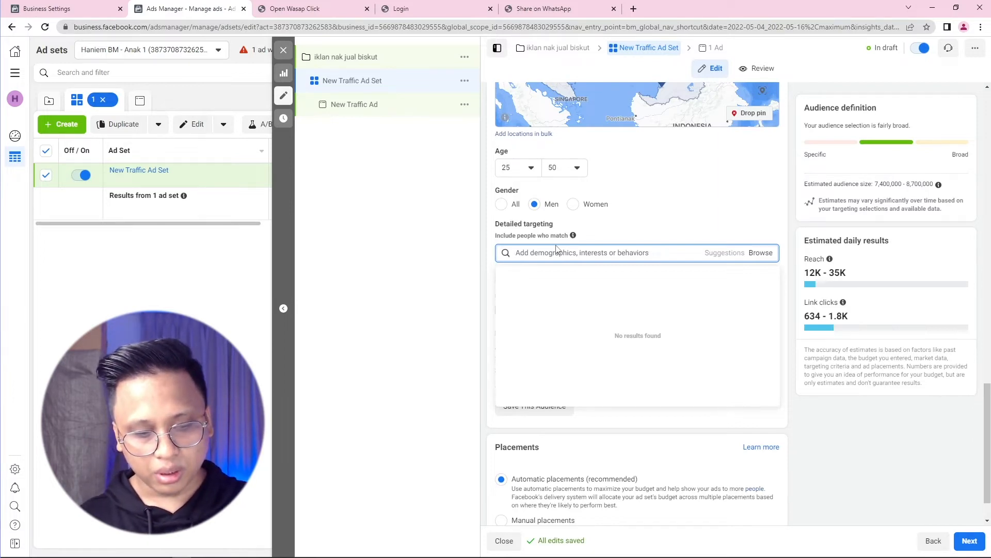
Step: Replace the 'holiday' search with 'island' and add Island as a targeted interest
type("holiday")
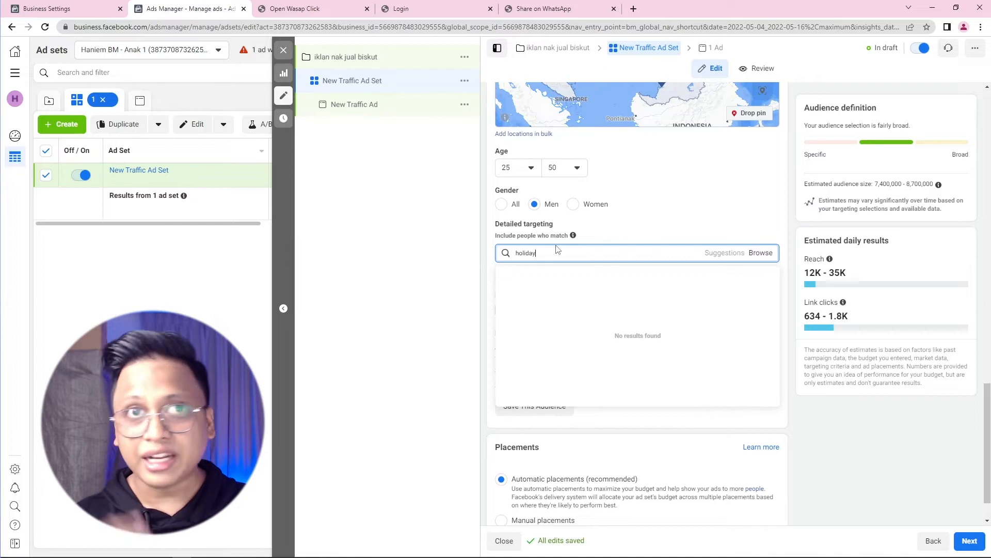
scroll(571, 303, "down", 1)
scroll(570, 345, "down", 2)
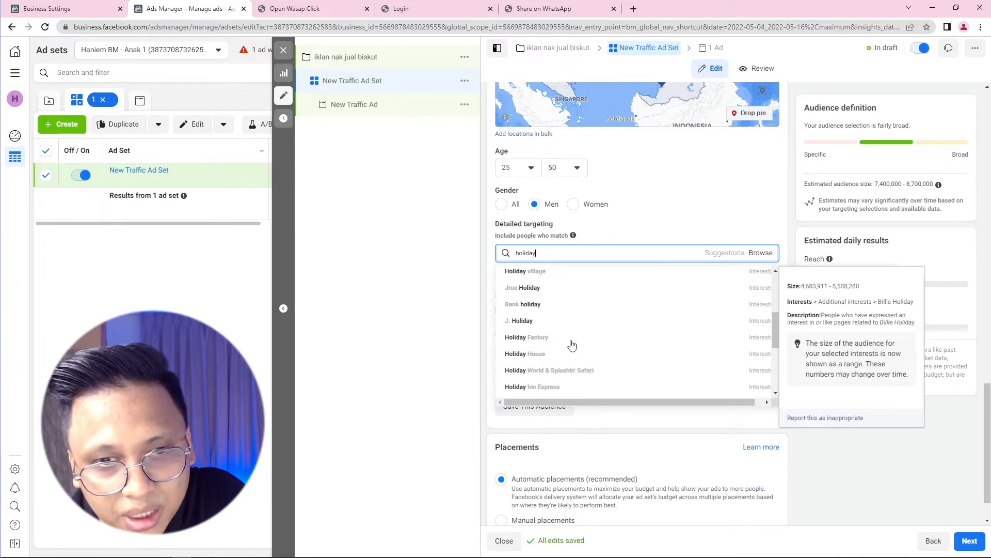
scroll(599, 348, "down", 4)
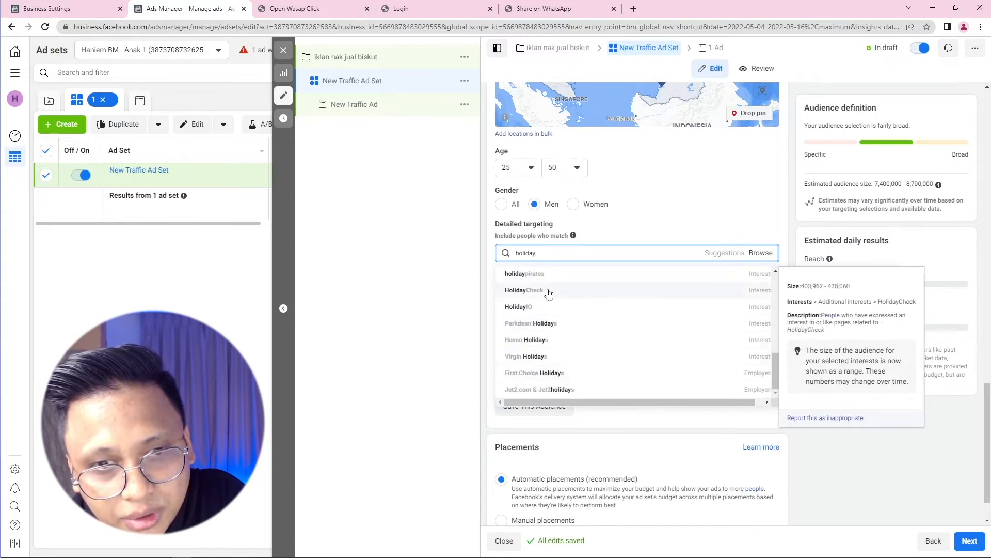
left_click(545, 260)
left_click_drag(537, 257, 514, 264)
type("island")
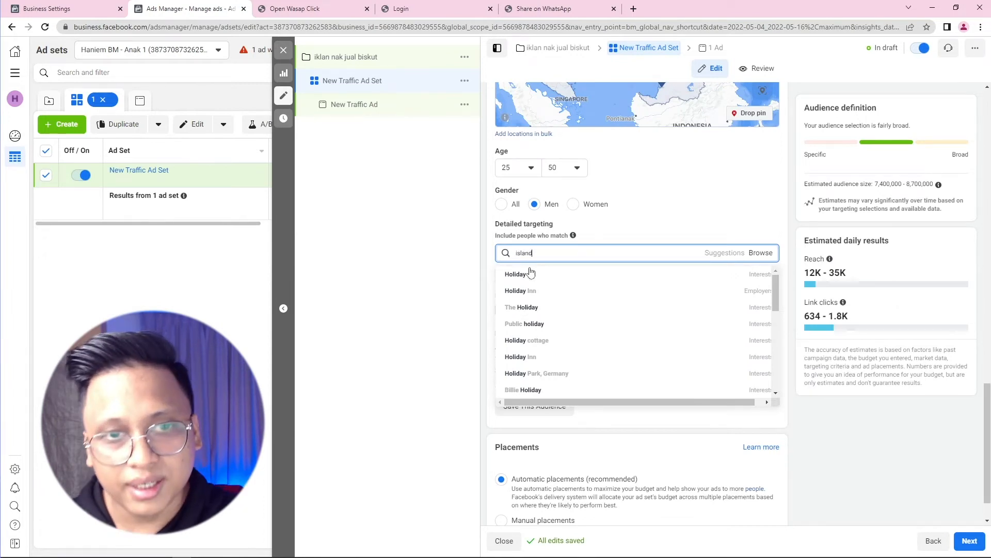
mouse_move(609, 301)
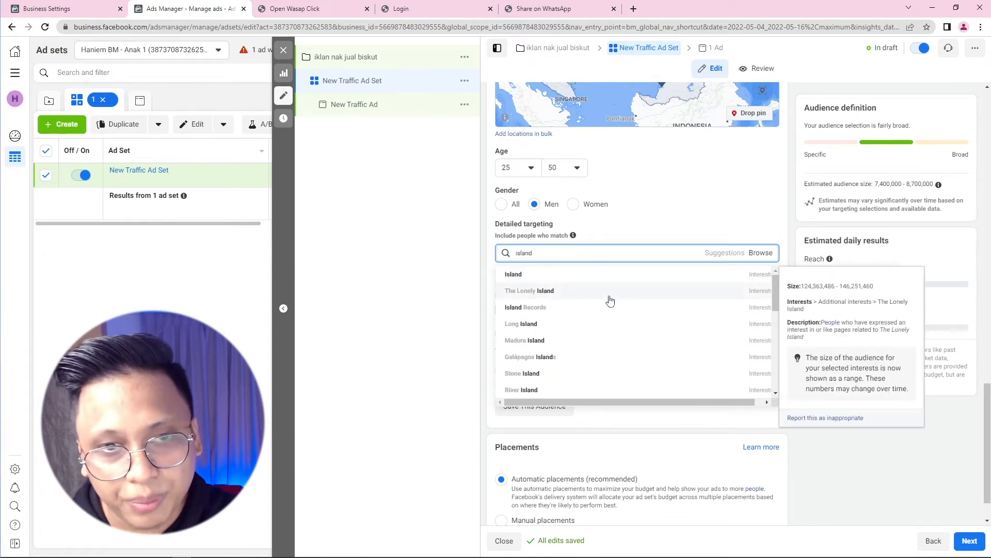
left_click(553, 276)
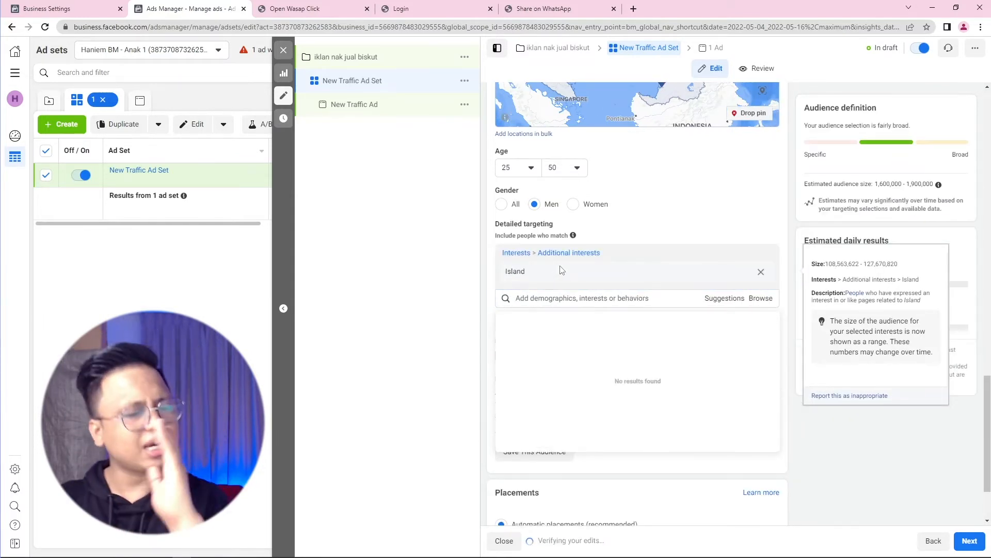
Step: Add Underwater diving from the suggestions and remove Island
left_click(728, 300)
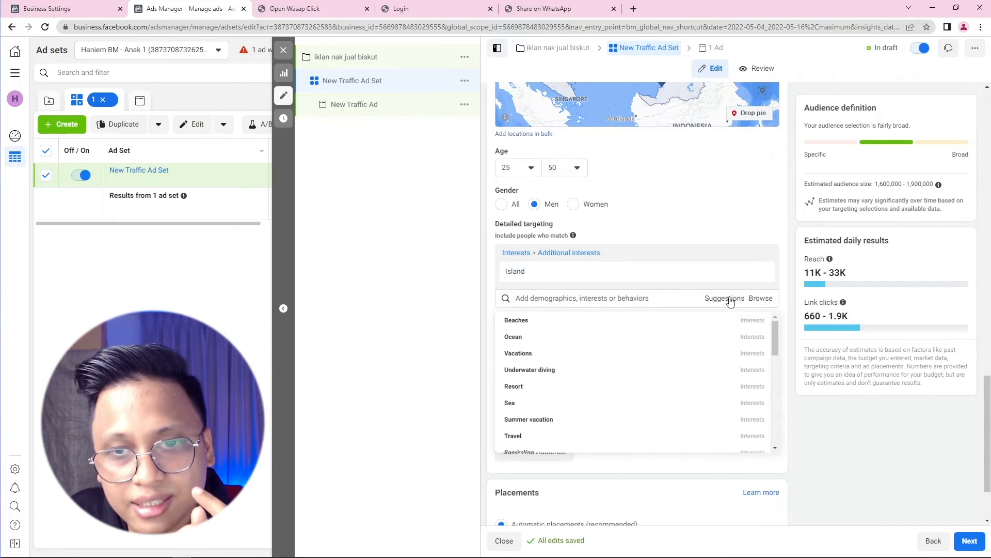
left_click(552, 375)
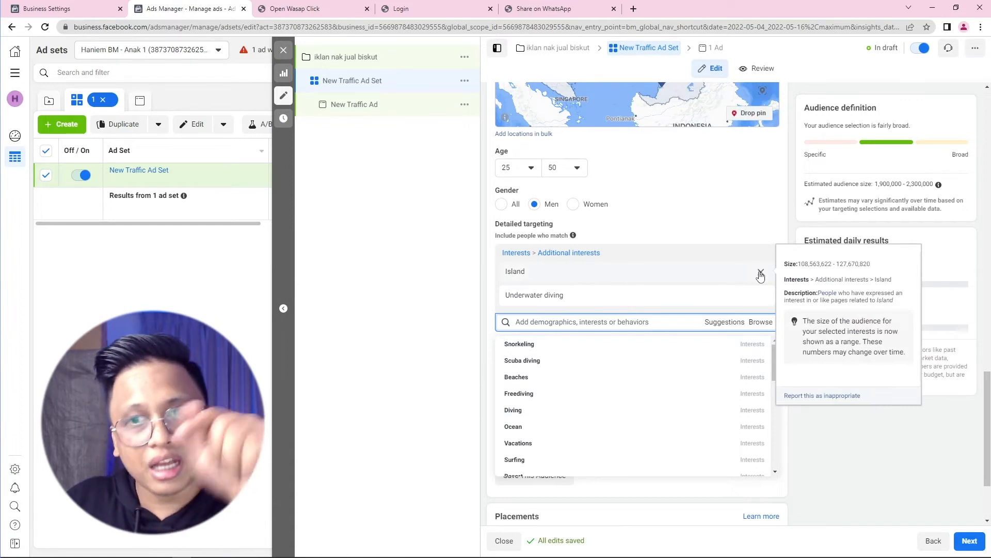
left_click(761, 272)
Step: Add the Scuba Diving Instructor job title to the detailed targeting
scroll(562, 379, "down", 1)
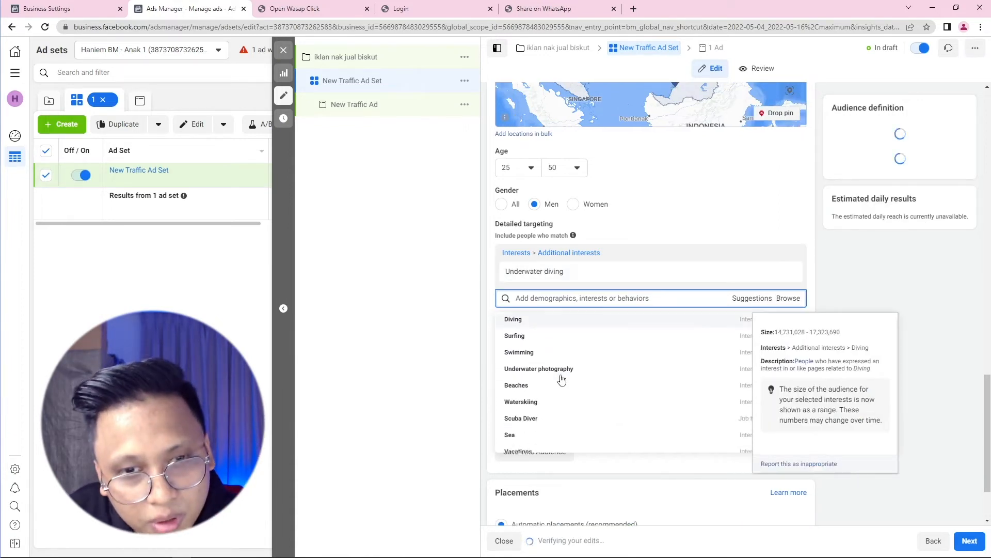
scroll(559, 381, "down", 1)
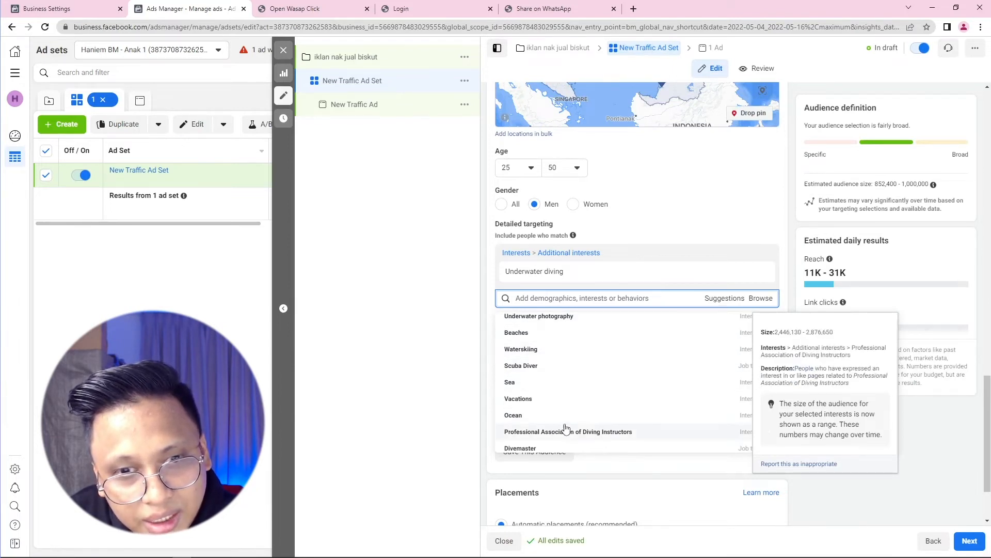
scroll(562, 431, "down", 1)
scroll(570, 422, "down", 1)
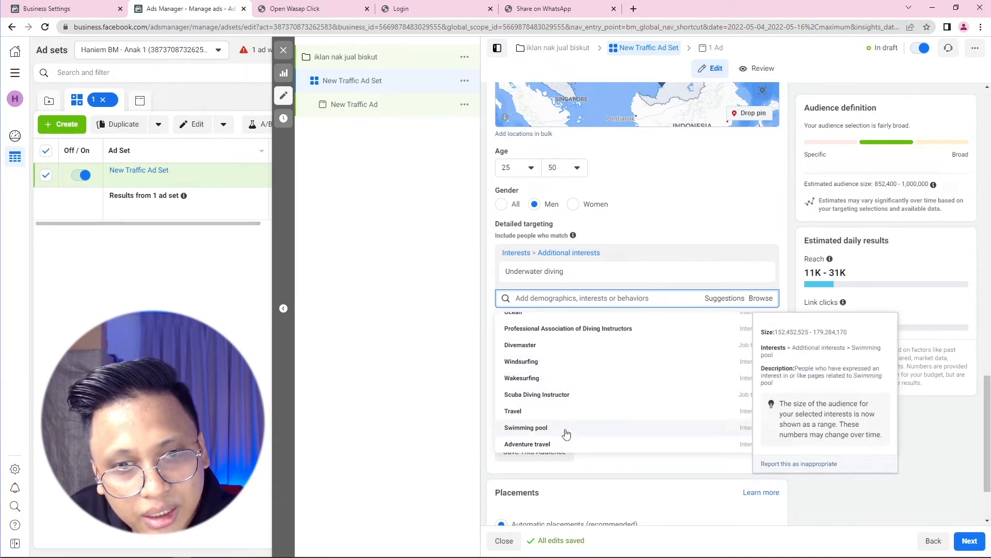
left_click(565, 395)
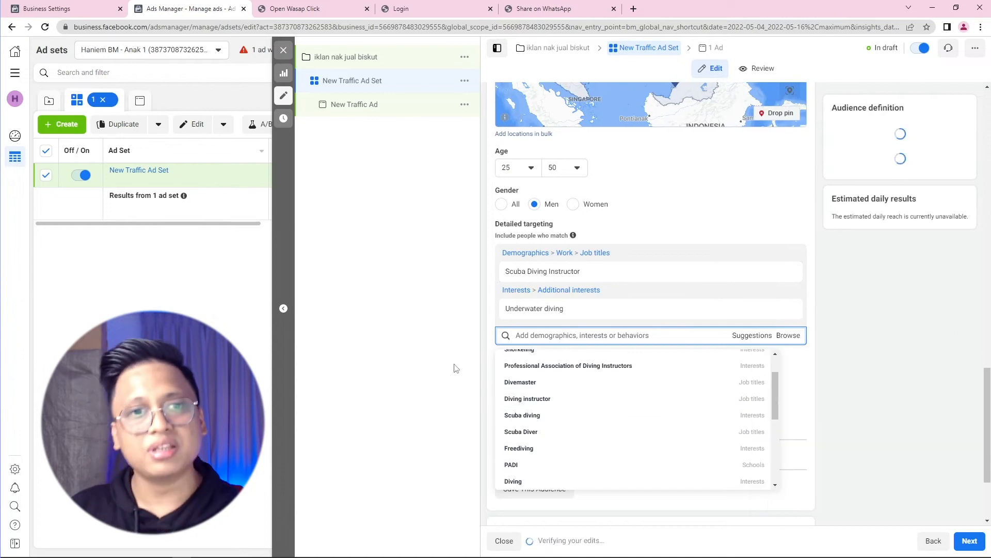
left_click(453, 356)
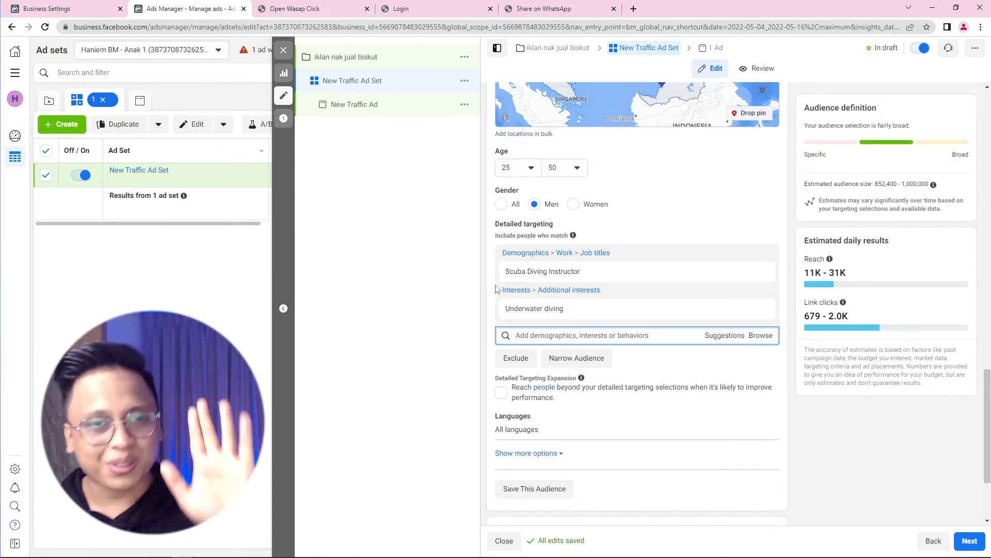
scroll(496, 291, "down", 2)
scroll(496, 290, "up", 1)
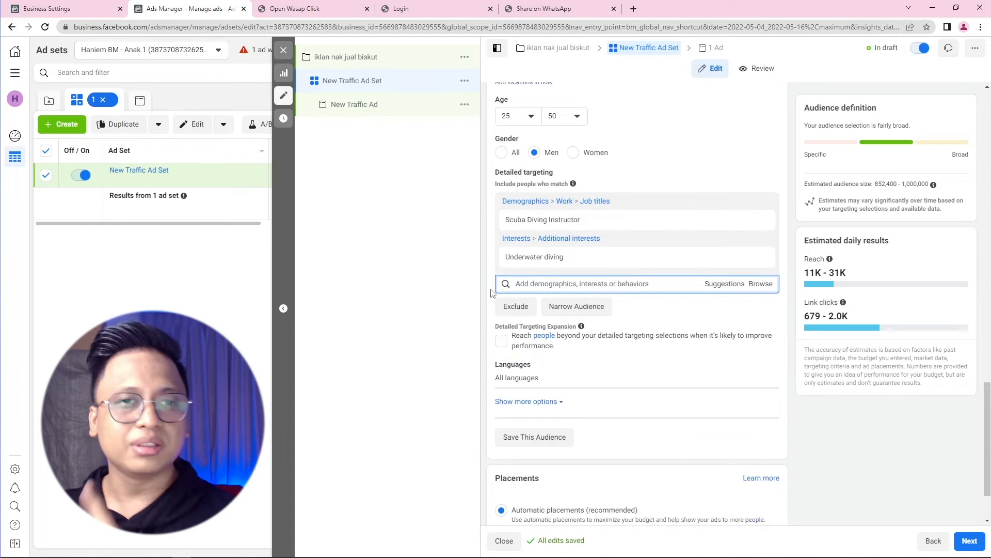
Step: Narrow the audience with 'married' so people must also match Married relationship status
left_click(577, 307)
left_click(540, 320)
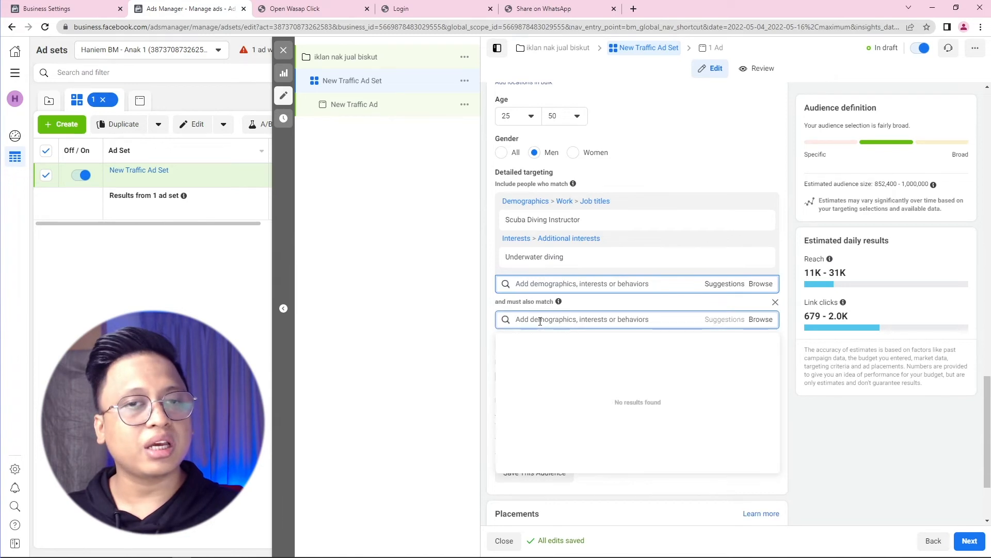
type("married")
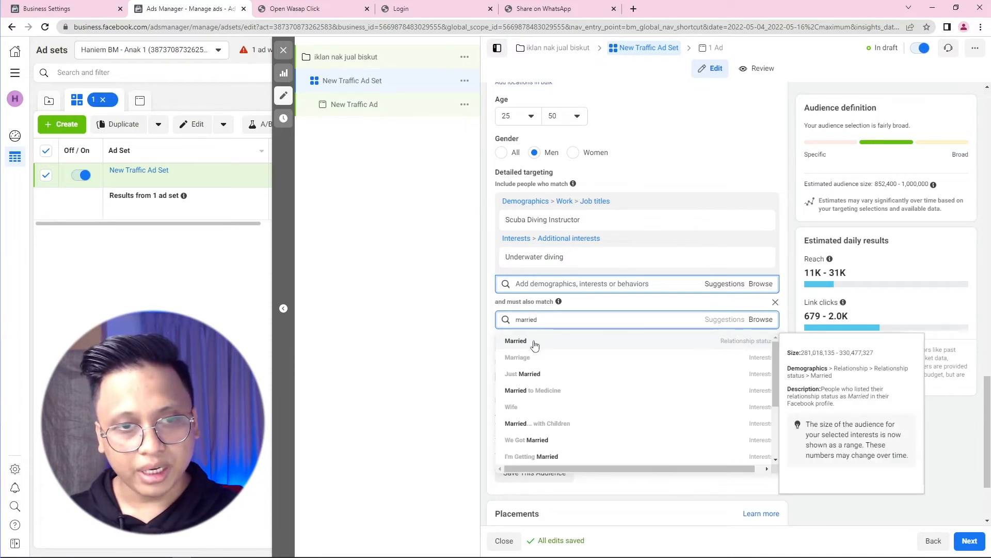
left_click(730, 341)
left_click(430, 366)
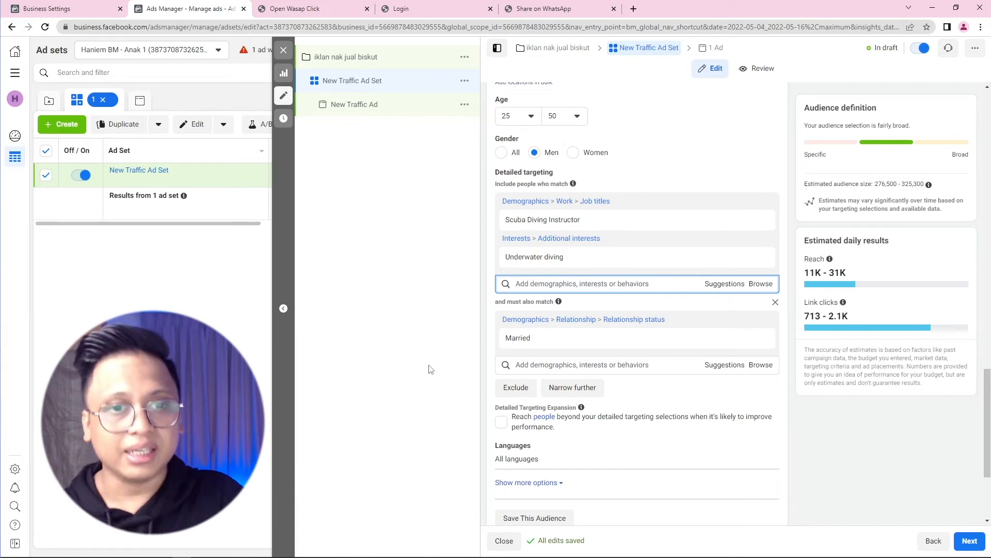
left_click_drag(498, 303, 550, 301)
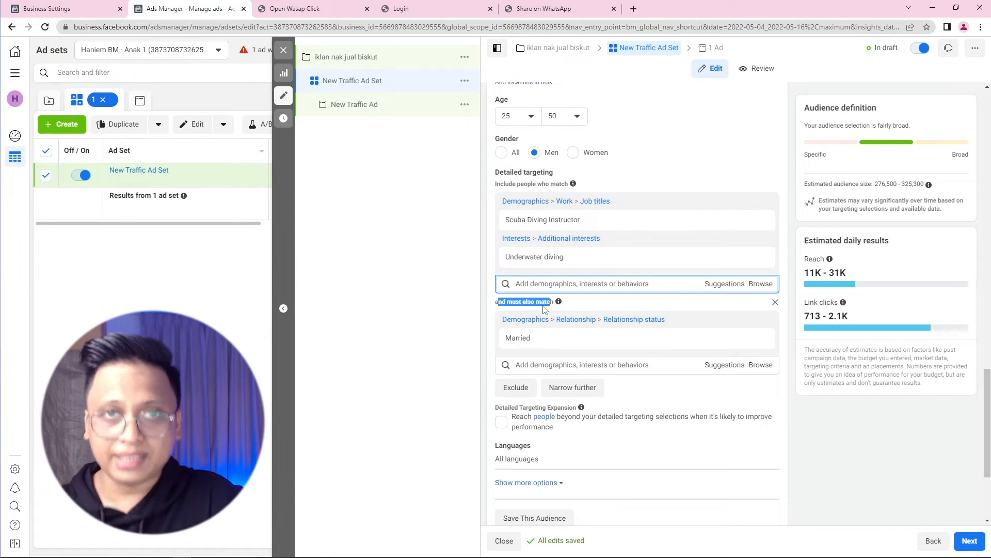
Step: Turn on Detailed Targeting Expansion and switch ad placements to Manual
left_click(485, 318)
scroll(488, 344, "down", 3)
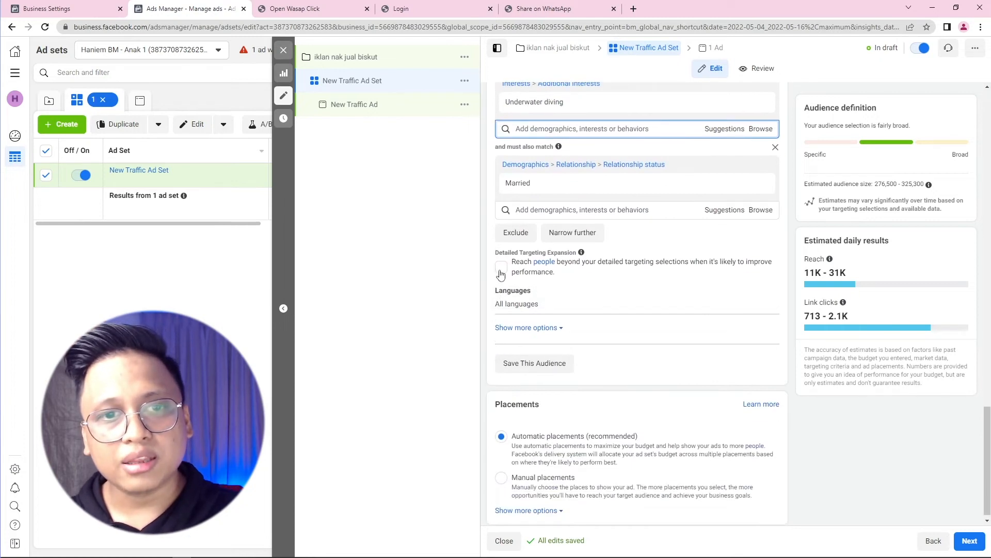
left_click(501, 268)
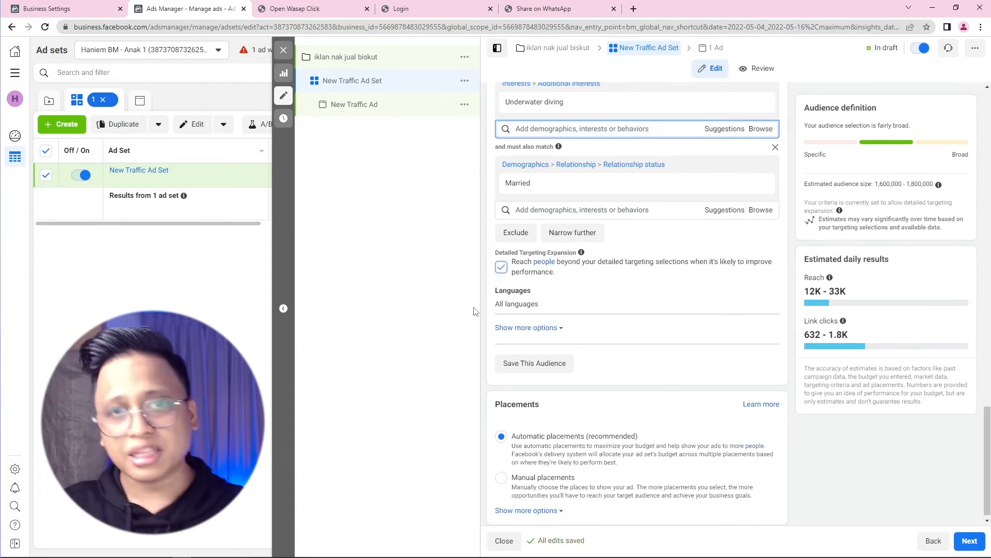
scroll(485, 344, "up", 4)
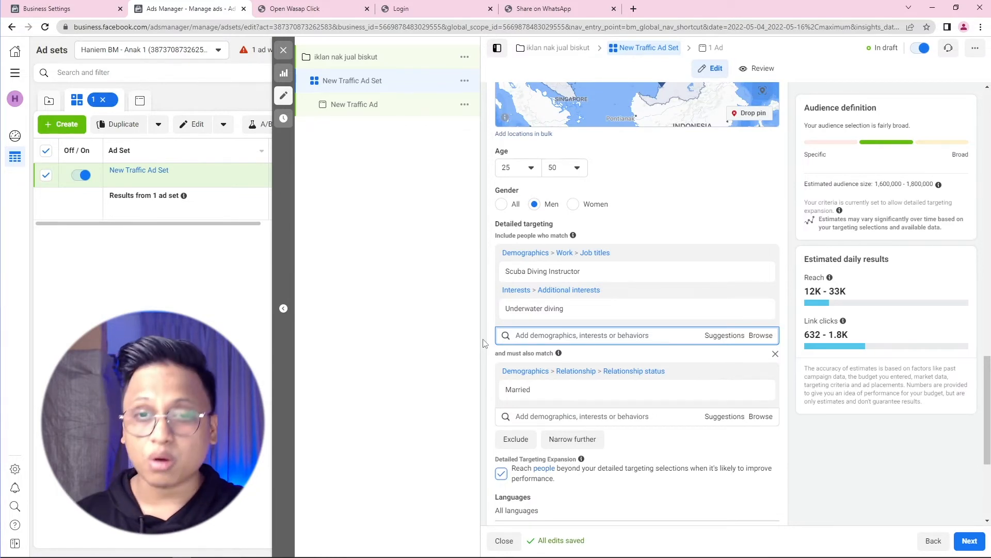
scroll(485, 343, "down", 4)
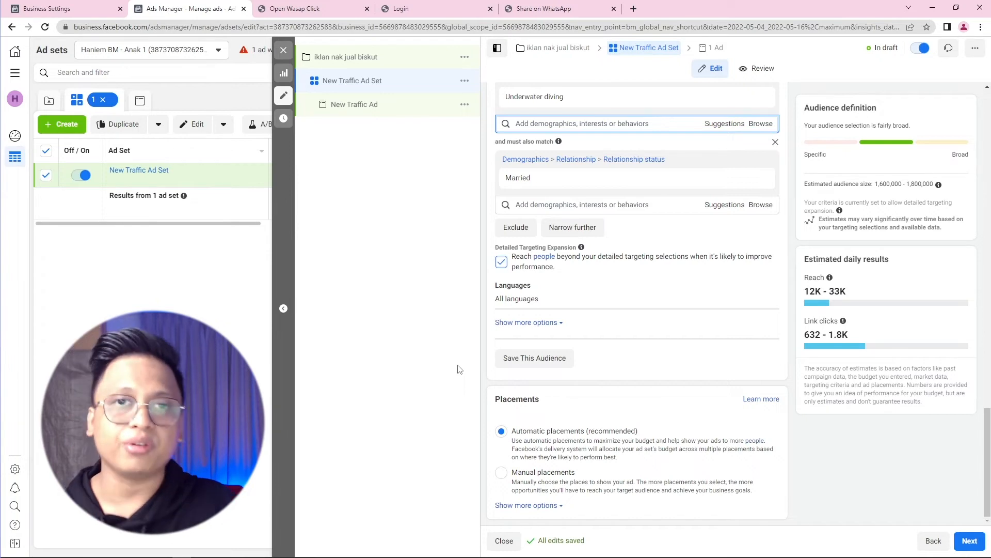
left_click(498, 474)
Step: Limit the ad set's devices to mobile only by removing Desktop
scroll(493, 467, "down", 5)
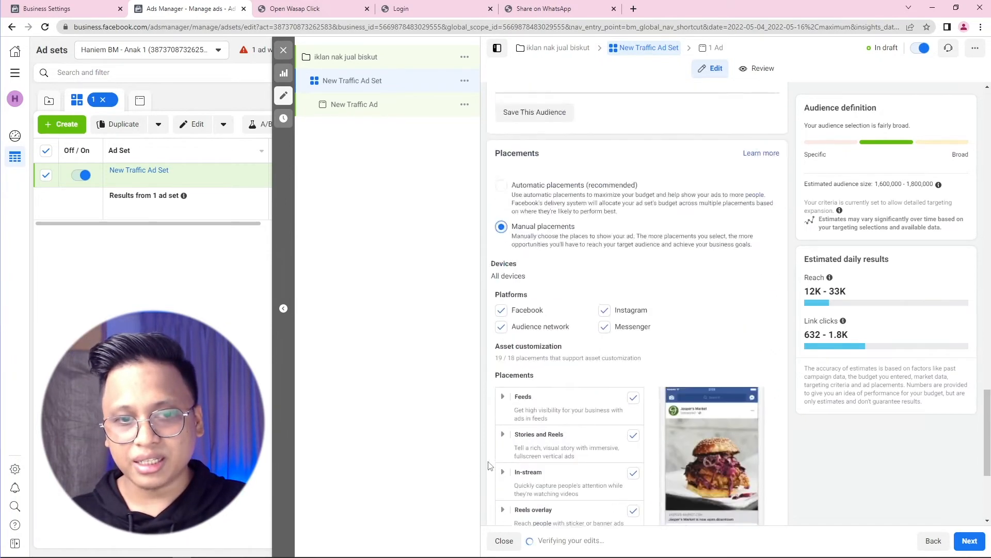
left_click(769, 253)
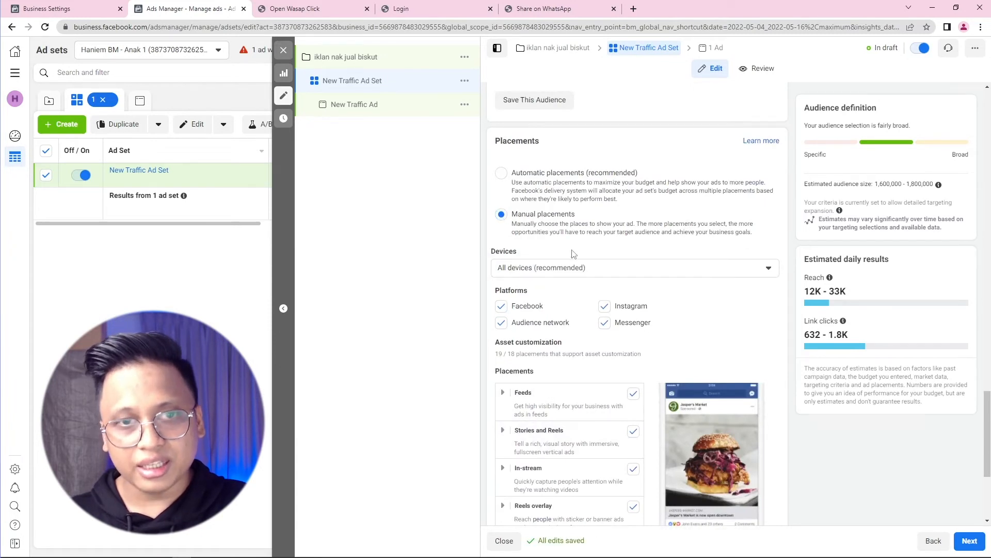
left_click(562, 268)
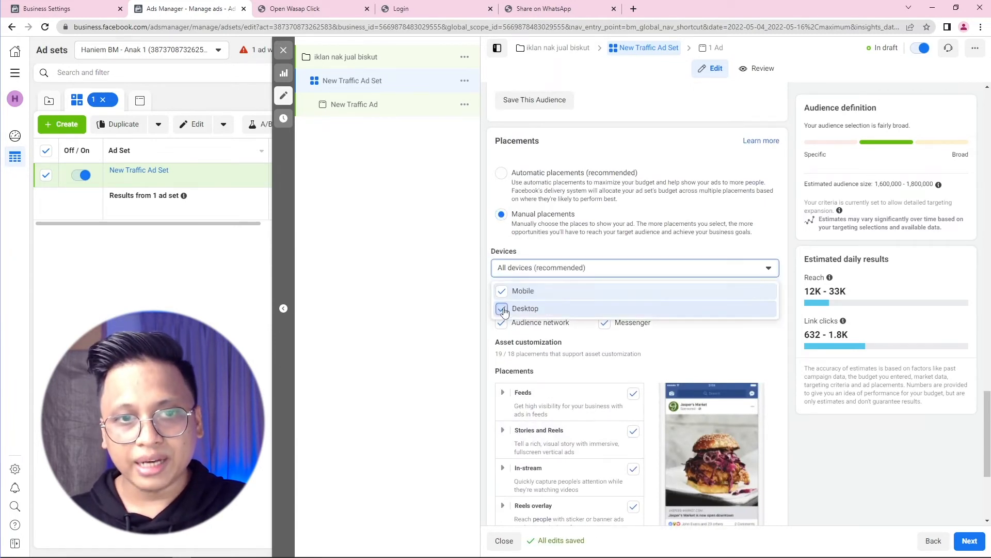
left_click(501, 309)
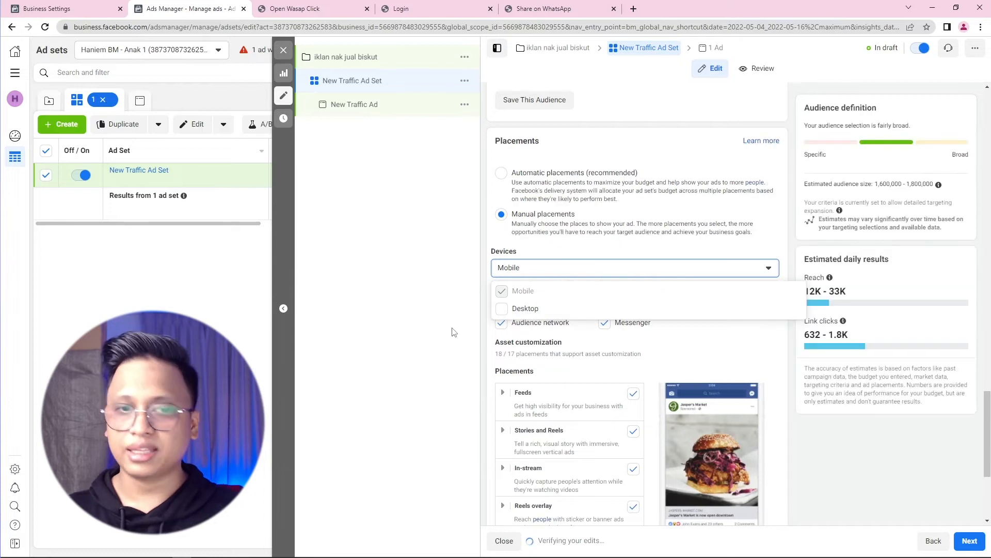
left_click(453, 332)
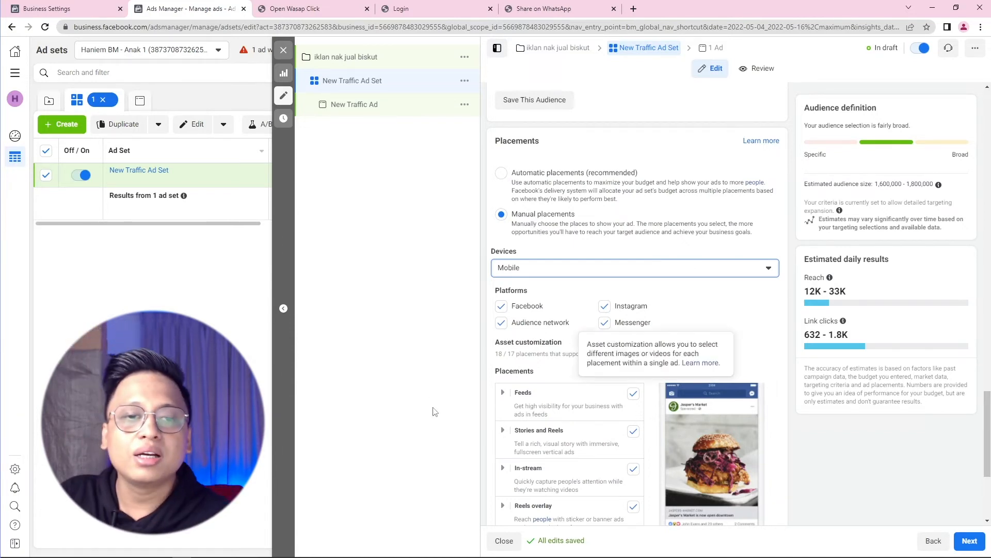
Step: Exclude the In-stream placement, then open the New Traffic Ad for editing
scroll(547, 382, "down", 4)
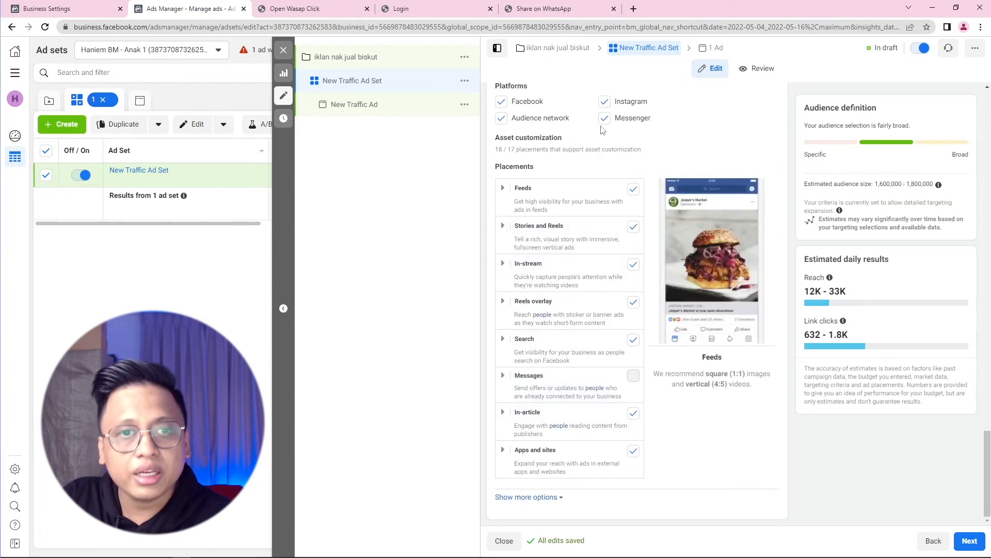
left_click(634, 264)
scroll(485, 338, "up", 4)
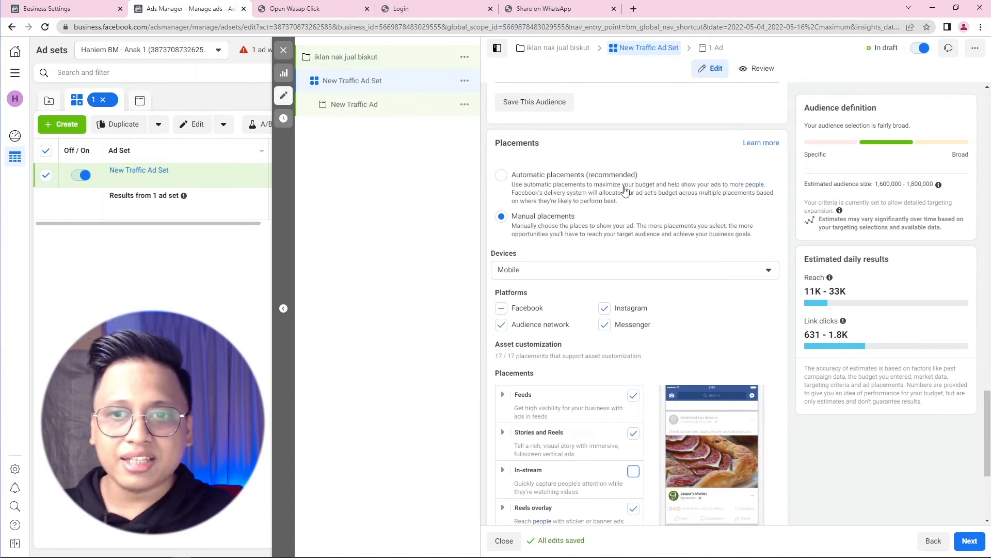
left_click_drag(809, 108, 872, 109)
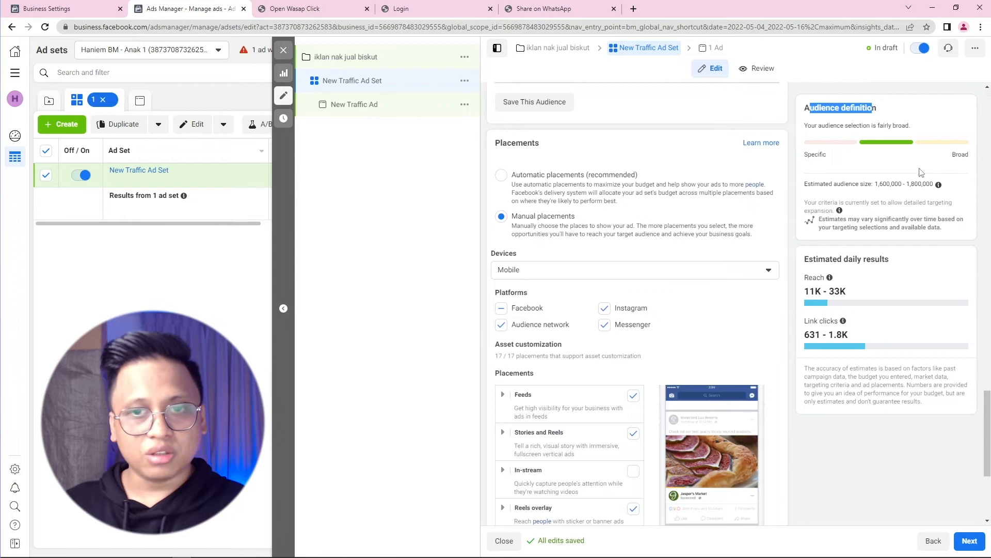
left_click(364, 109)
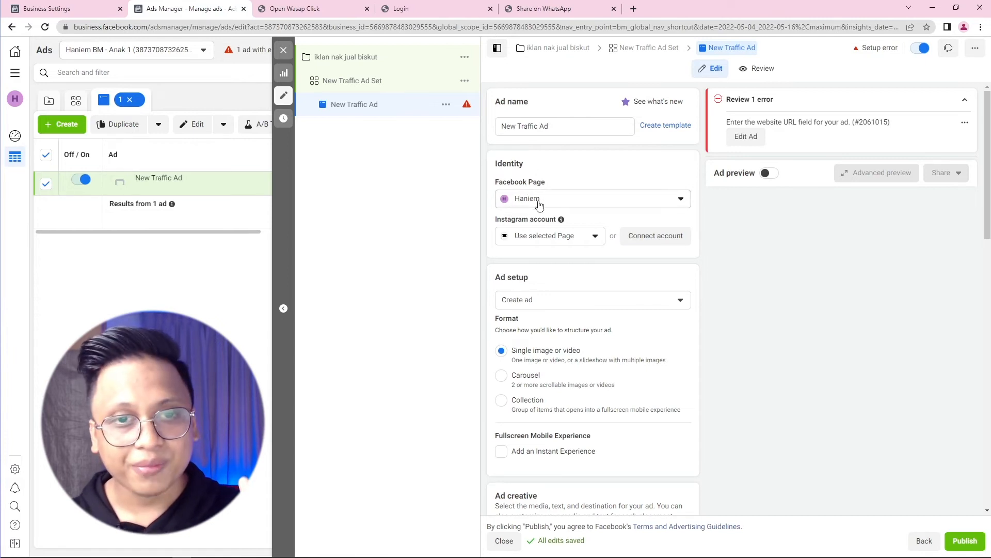
Step: Set the New Traffic Ad's setup option to Use existing post
scroll(539, 204, "down", 2)
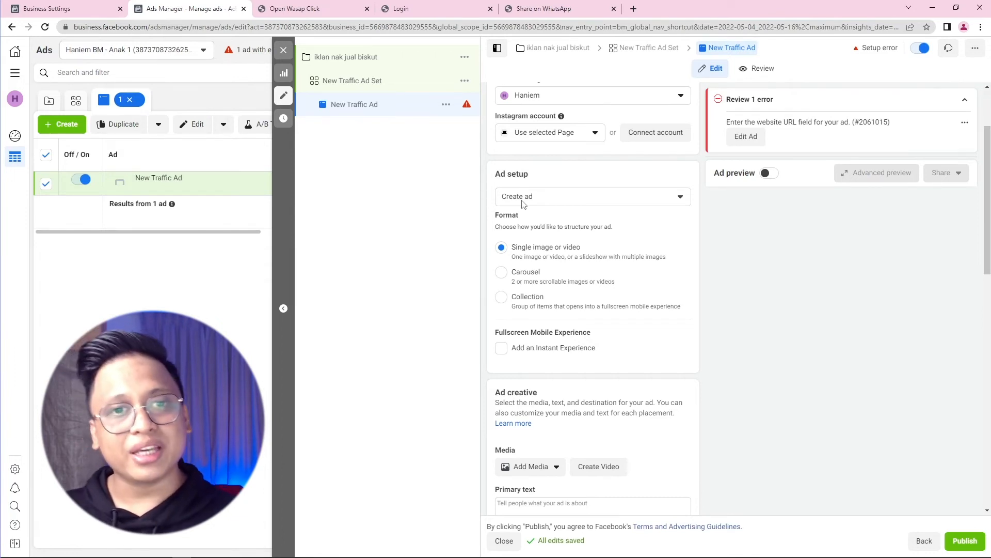
left_click(524, 204)
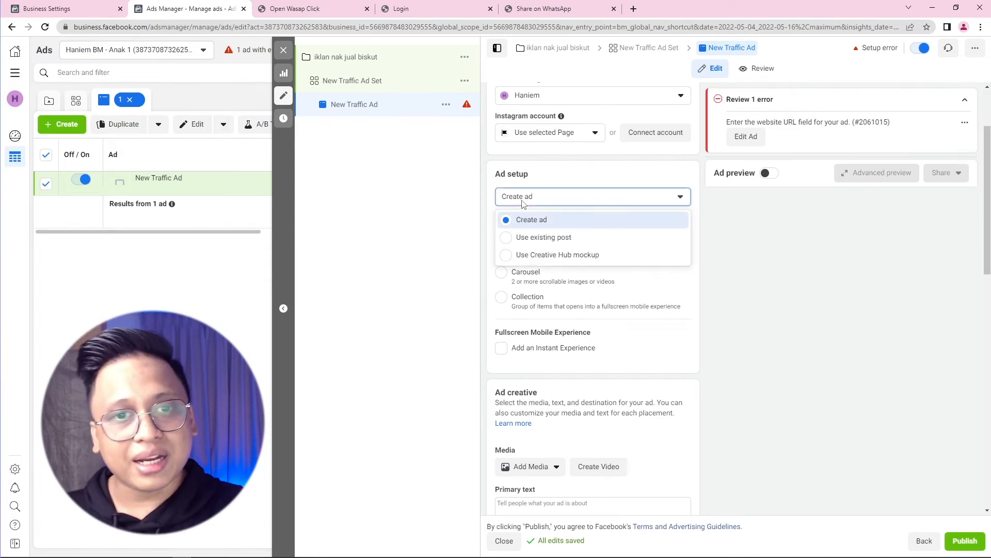
left_click(552, 239)
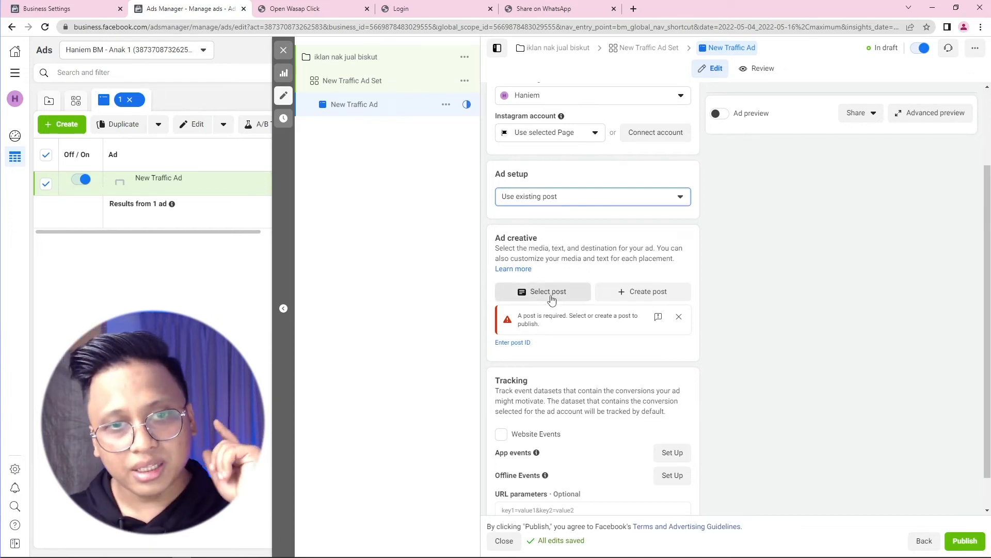
left_click(552, 295)
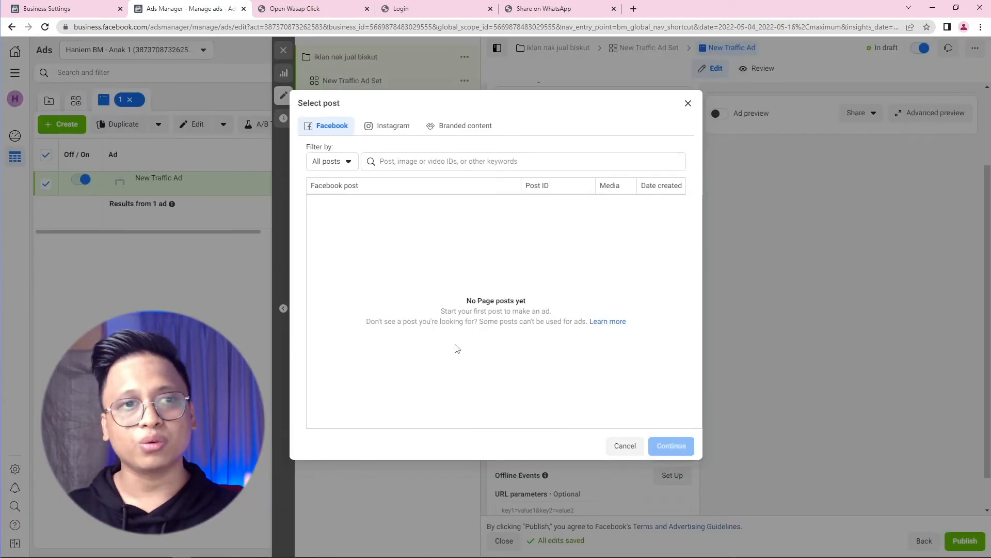
left_click(687, 104)
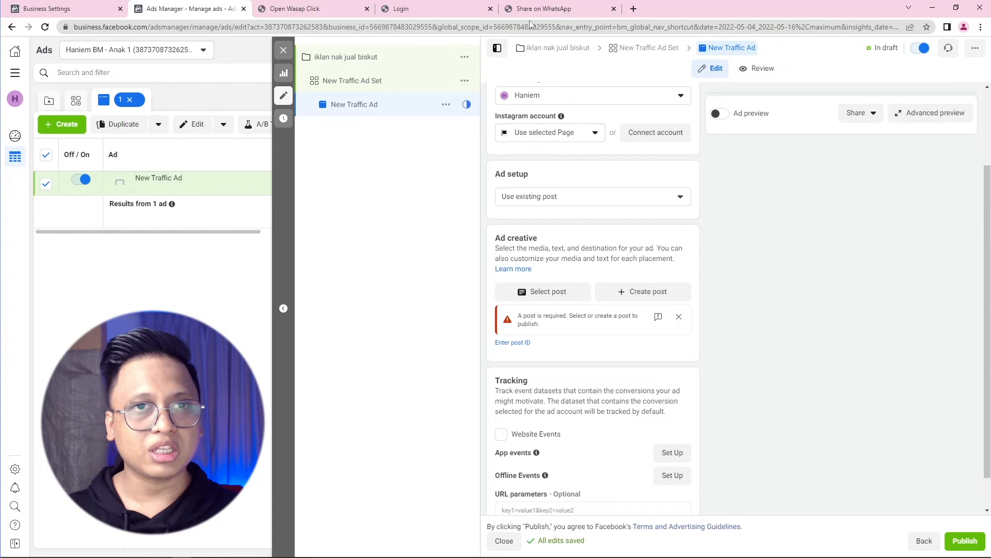
left_click(324, 7)
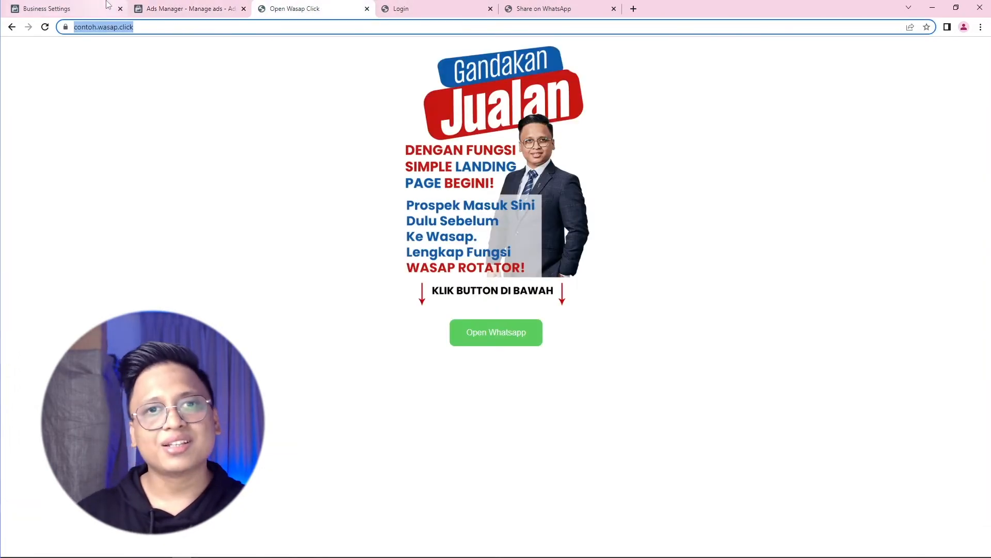
Step: Leave the contoh.wasap.click sample page and switch back to the ad editor tab
left_click(188, 8)
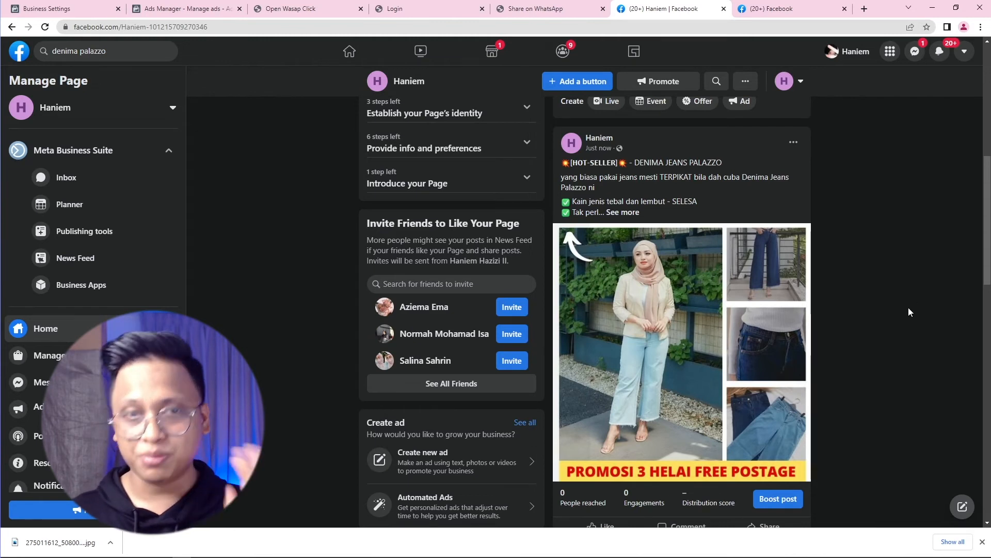
Step: Expand the Denima Jeans Palazzo post and open its denimapalazzo.wasap.click link in a new tab
scroll(813, 317, "down", 1)
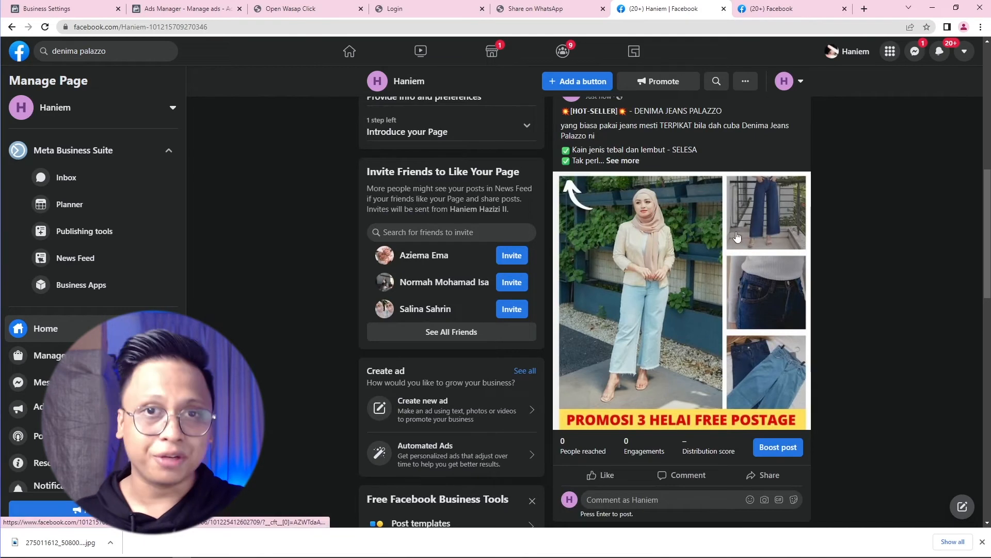
scroll(655, 207, "up", 1)
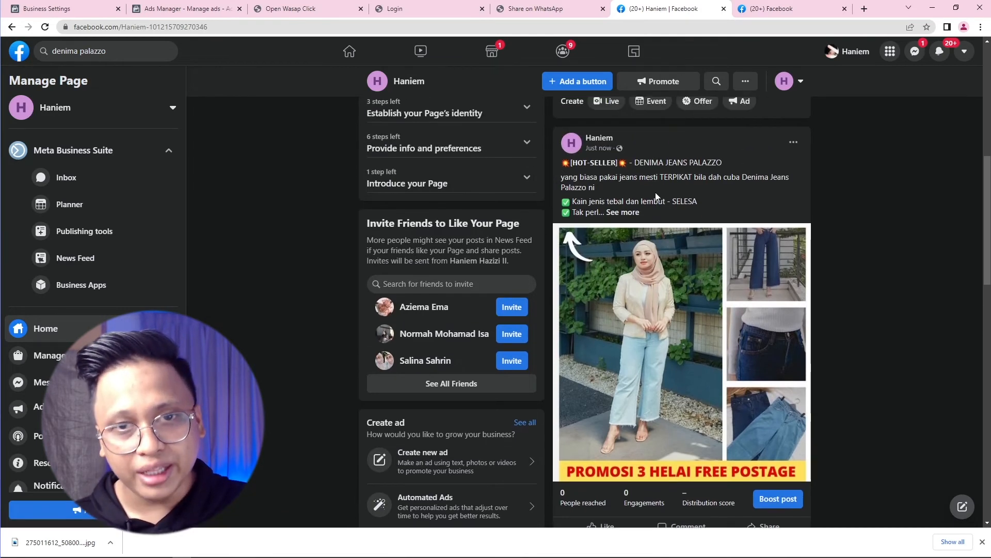
left_click(623, 212)
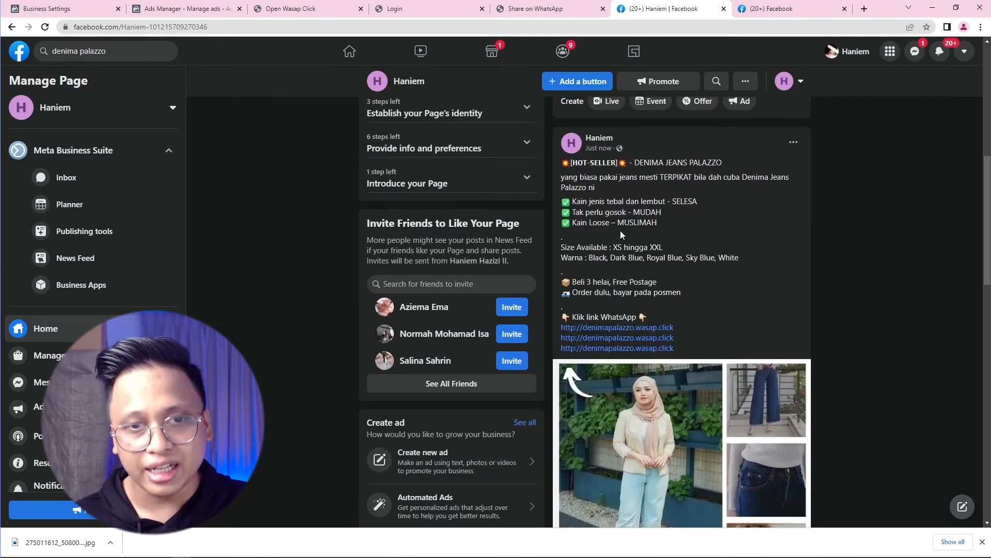
scroll(621, 246, "down", 1)
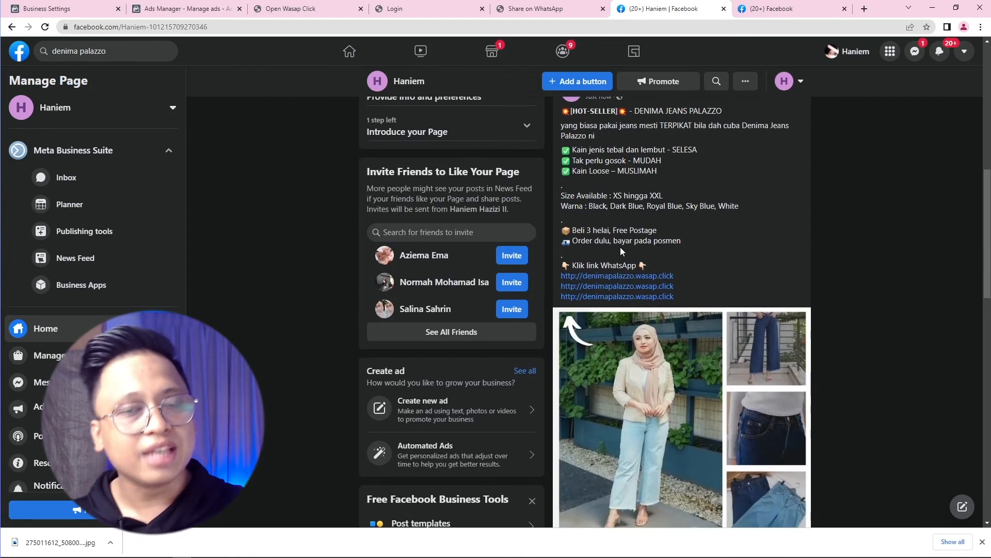
left_click(633, 284)
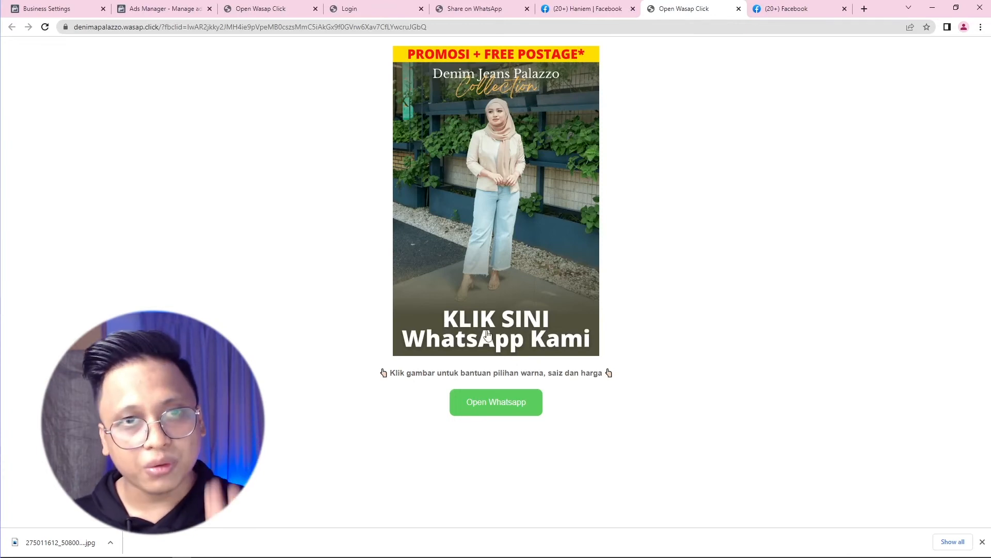
Step: Test the landing page's Open Whatsapp chat link, then return via Facebook to the ad editor
left_click_drag(406, 372, 578, 372)
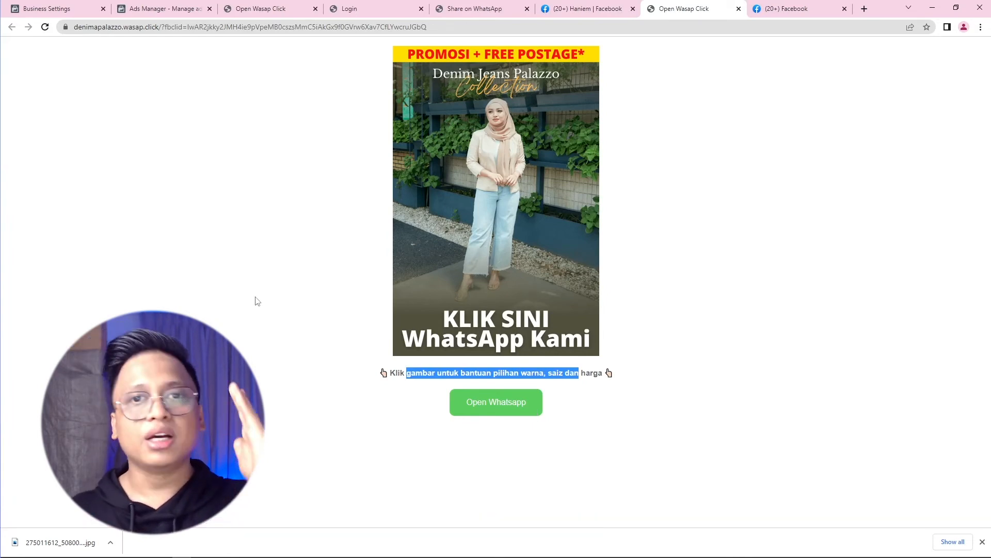
left_click(493, 408)
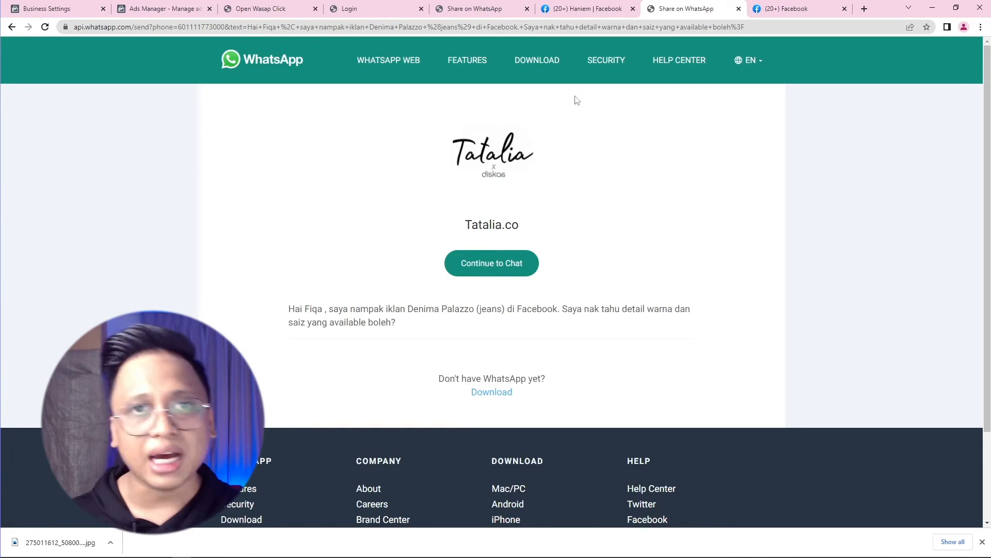
left_click(567, 5)
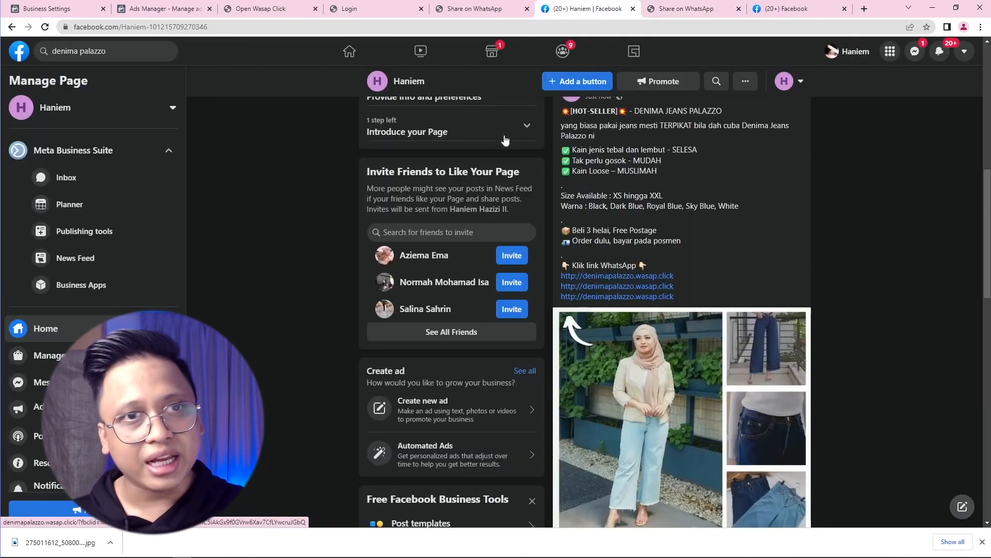
left_click(164, 8)
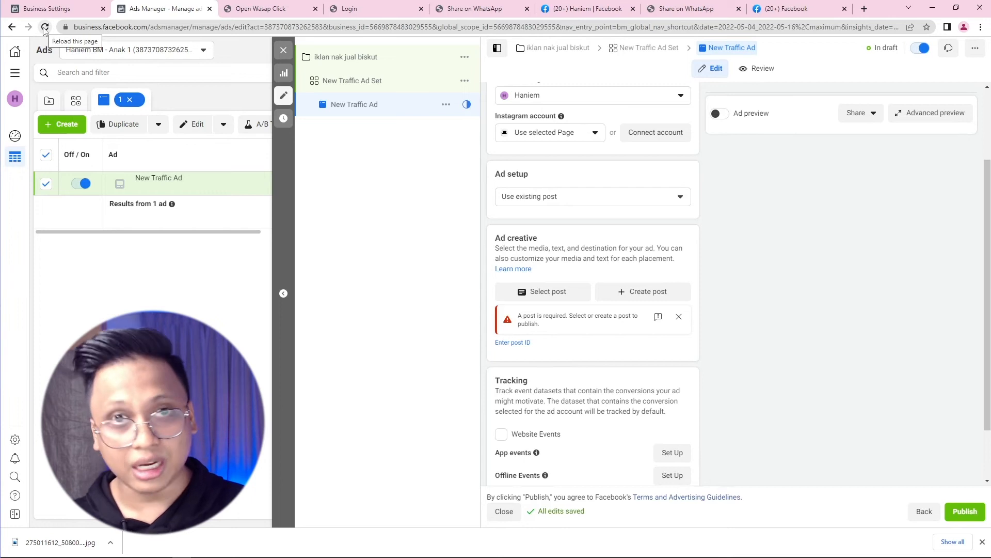
Step: Reload the ad editor page and dismiss the downloads notice
left_click(45, 28)
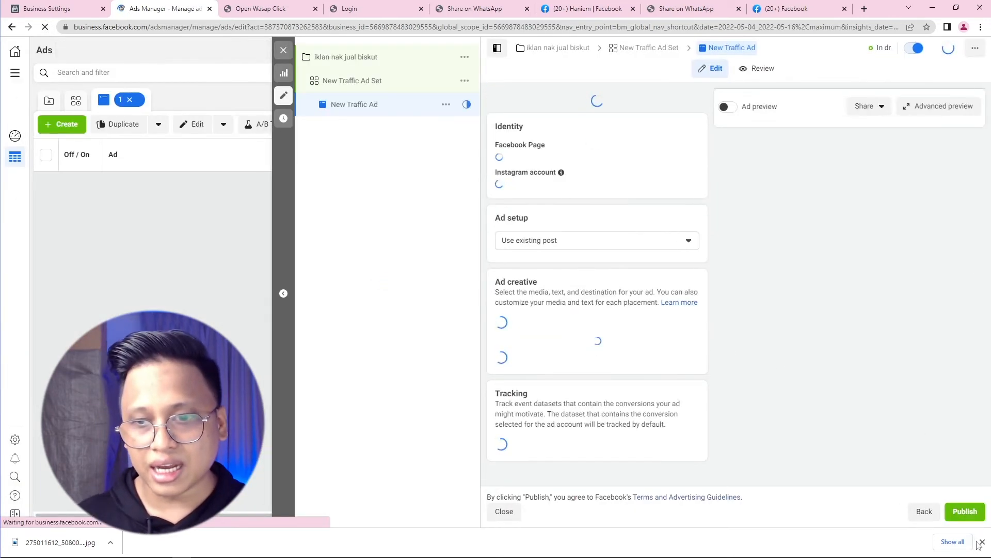
left_click(982, 542)
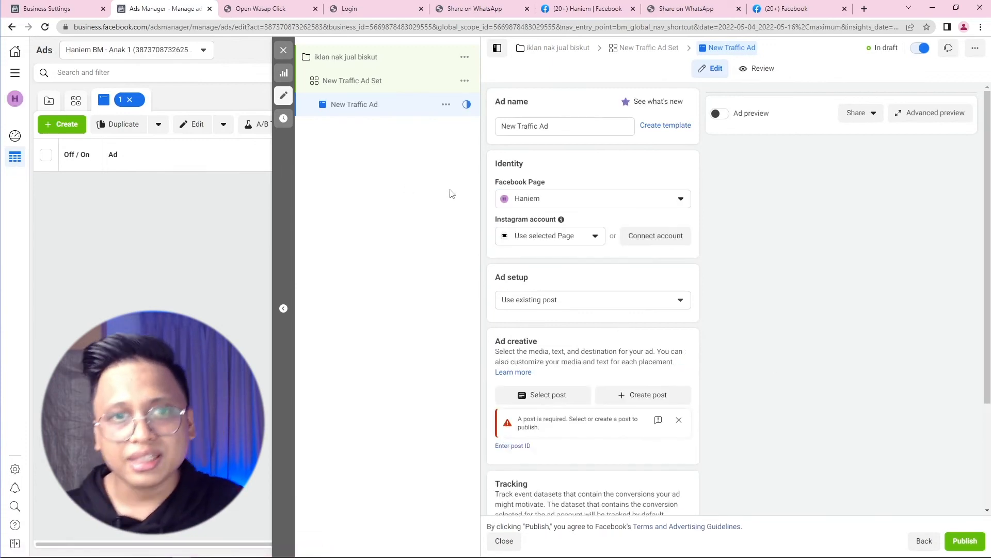
scroll(519, 251, "down", 2)
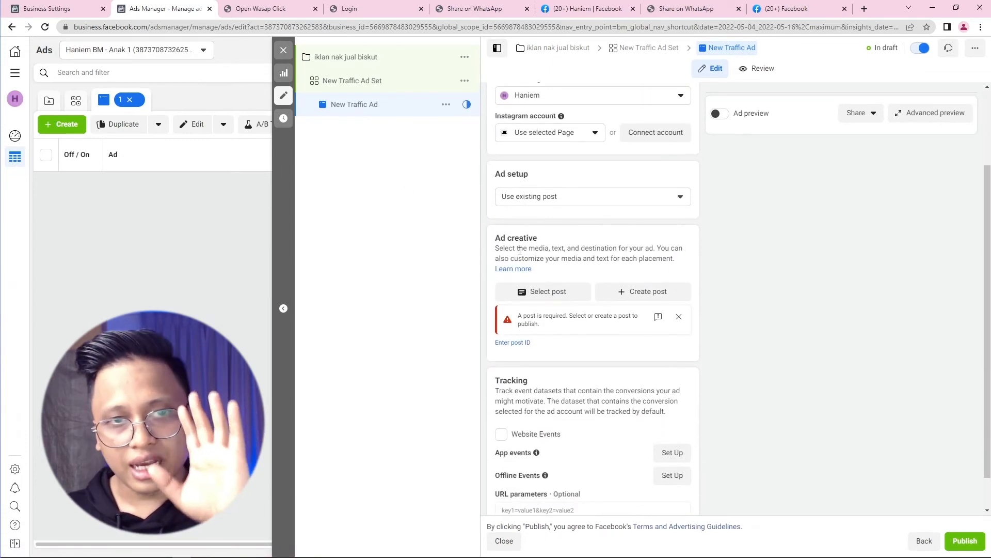
Step: Choose the Denima Jeans Palazzo page post as the ad creative and continue
left_click(551, 299)
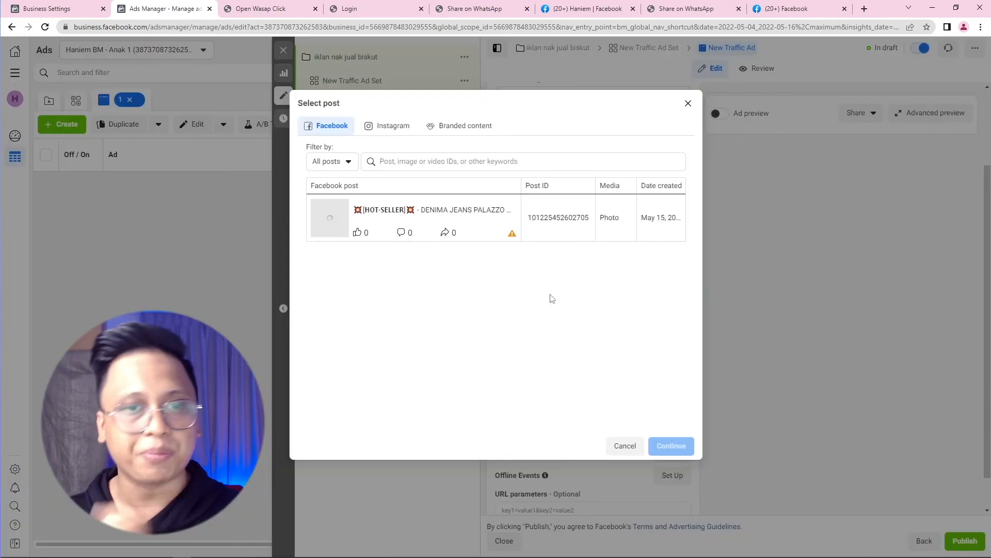
left_click(475, 227)
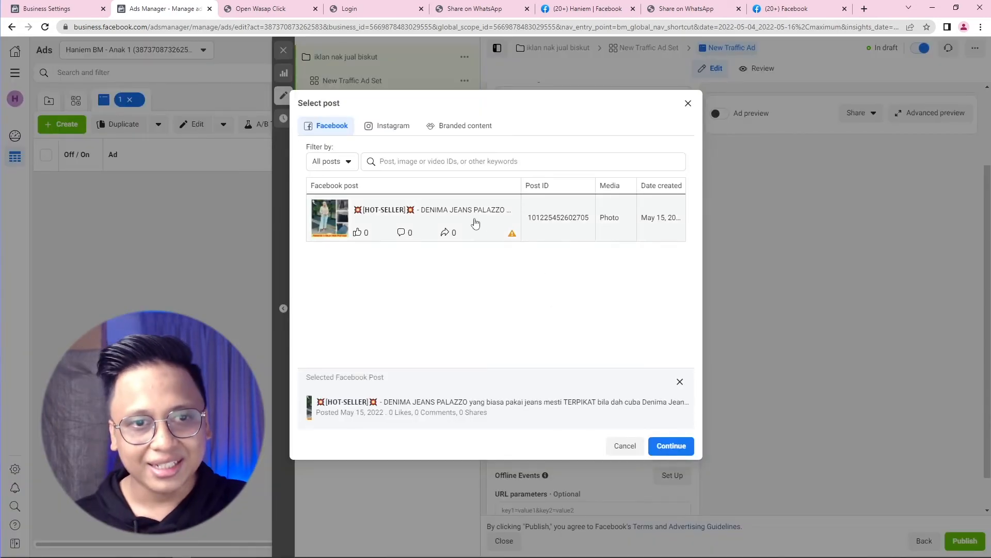
left_click(358, 223)
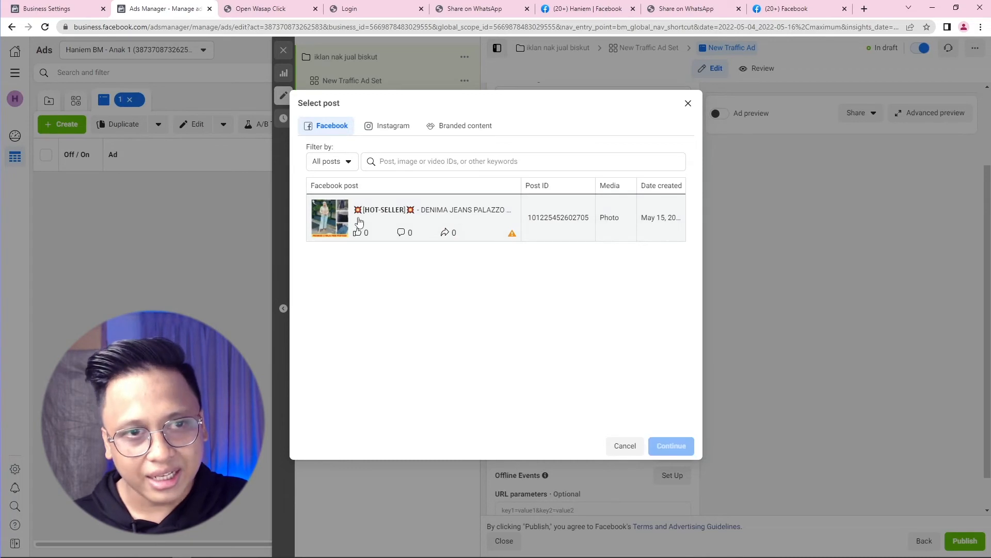
left_click(407, 227)
left_click(673, 447)
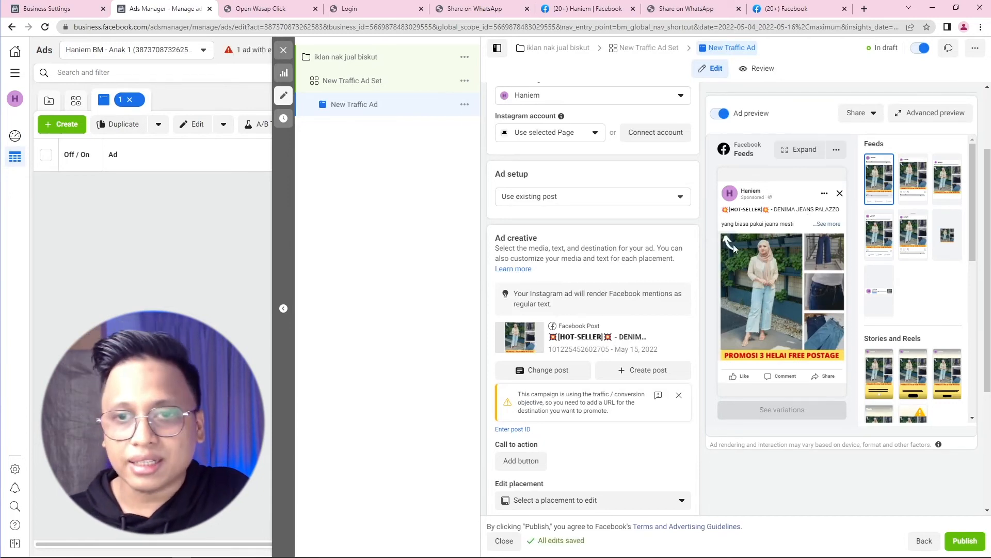
Step: Show the full post caption in the ad preview, then switch to the Facebook page tab
left_click(827, 226)
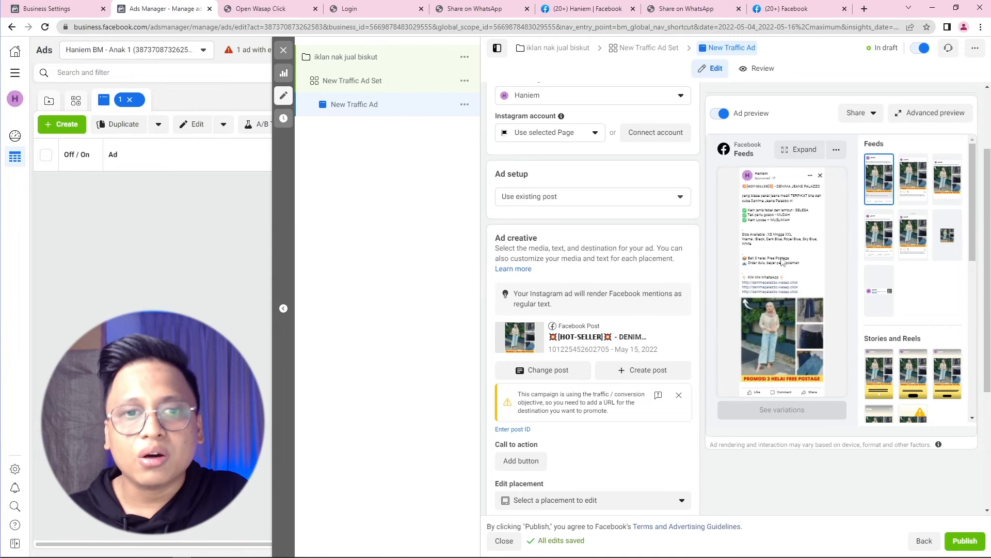
scroll(654, 287, "down", 3)
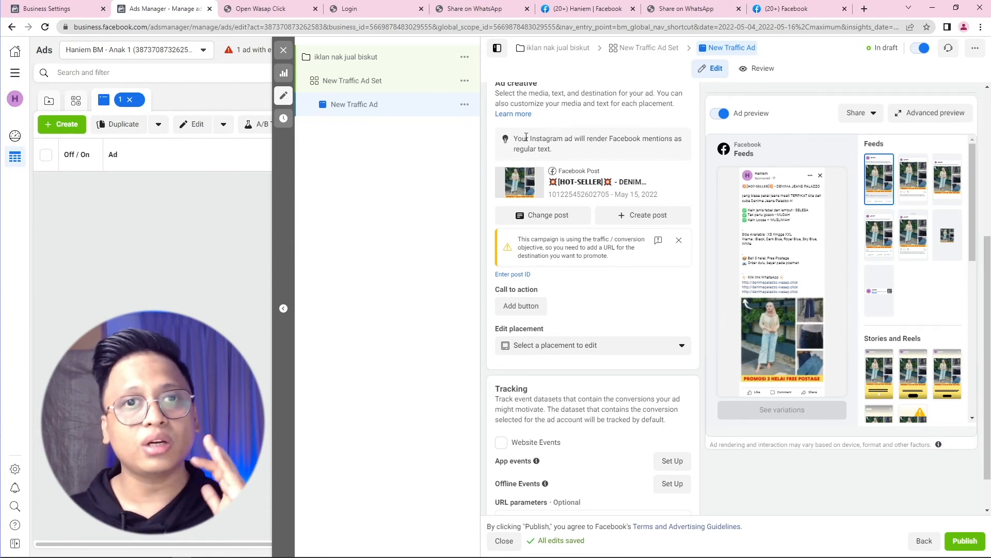
left_click(588, 9)
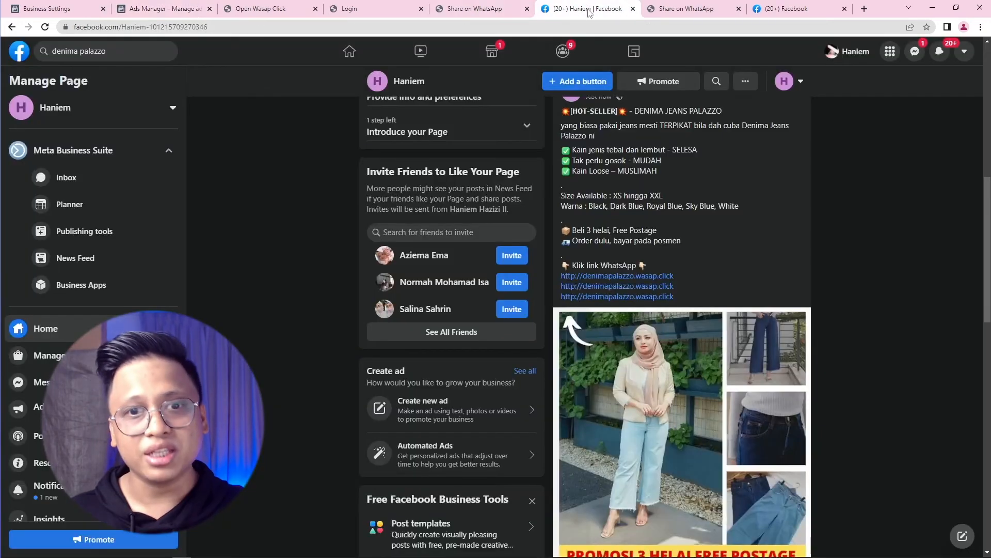
Step: Highlight the post's 'Klik link WhatsApp' line, then return to the Ads Manager editor
left_click_drag(572, 265, 632, 265)
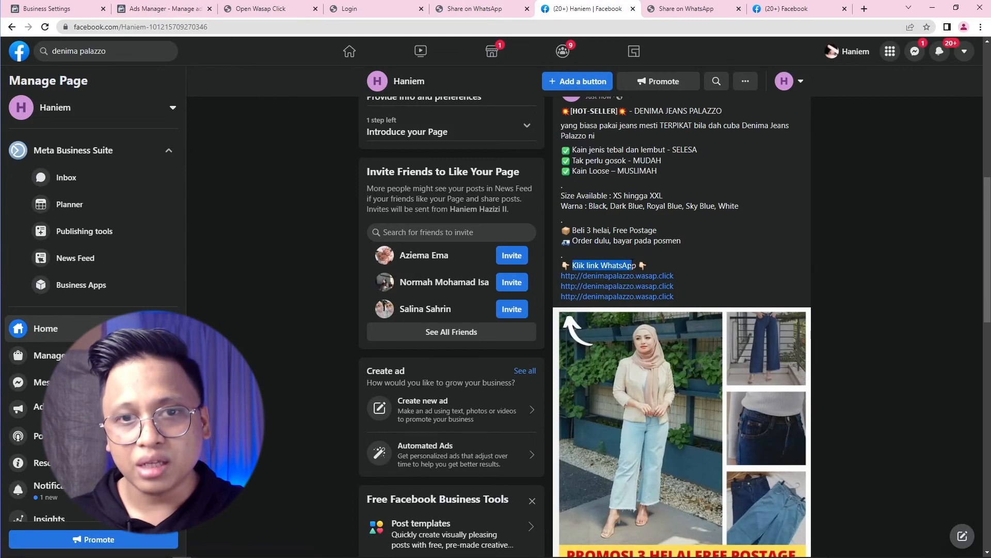
left_click(155, 9)
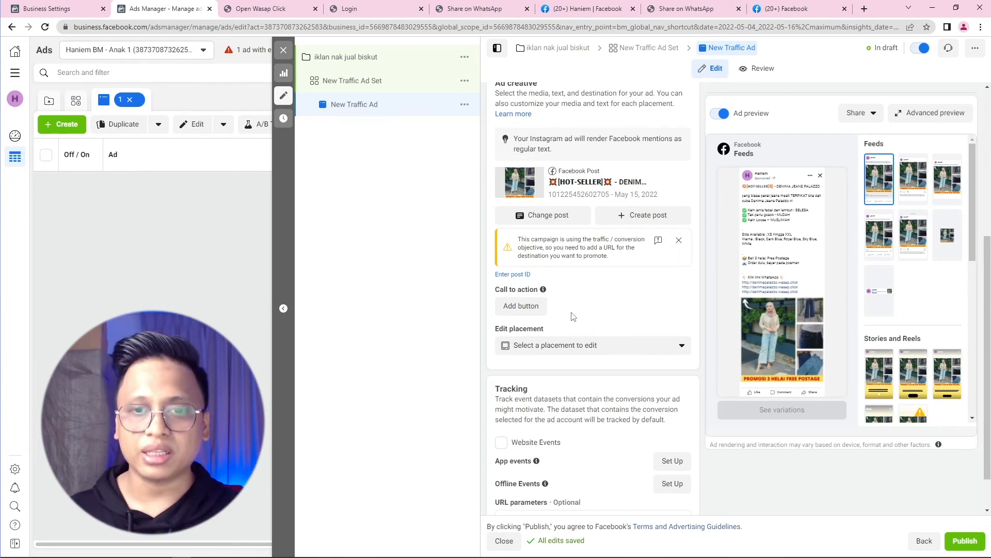
scroll(563, 317, "down", 1)
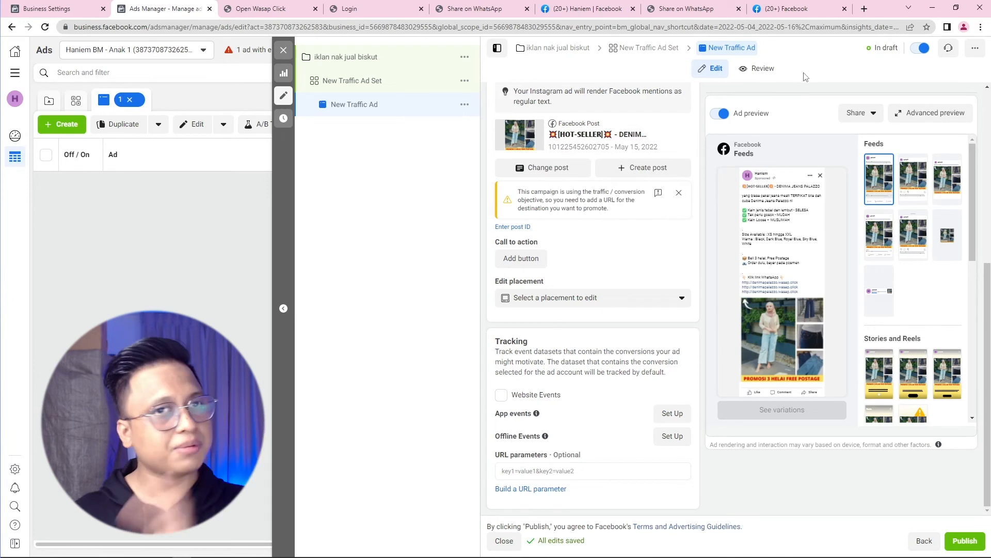
left_click_drag(875, 48, 899, 47)
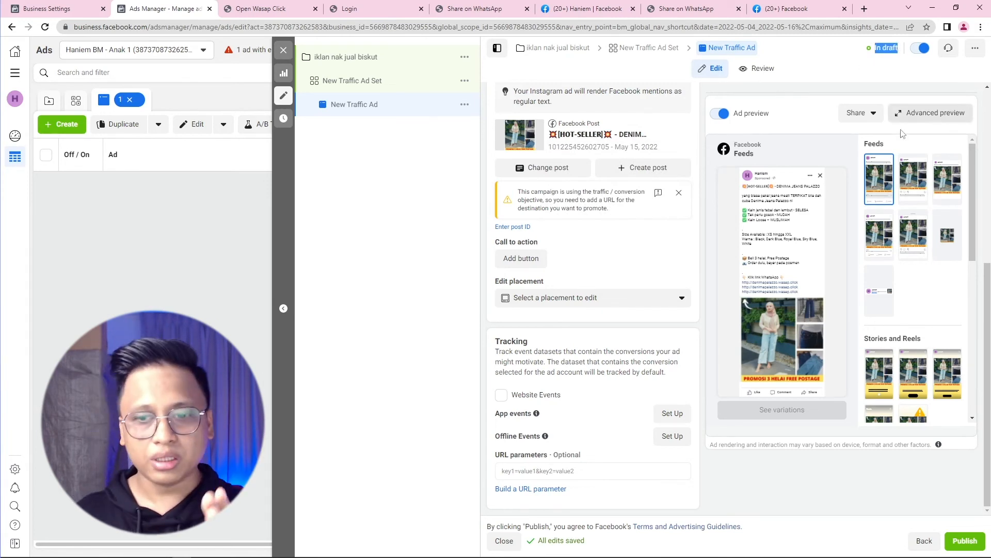
left_click(974, 546)
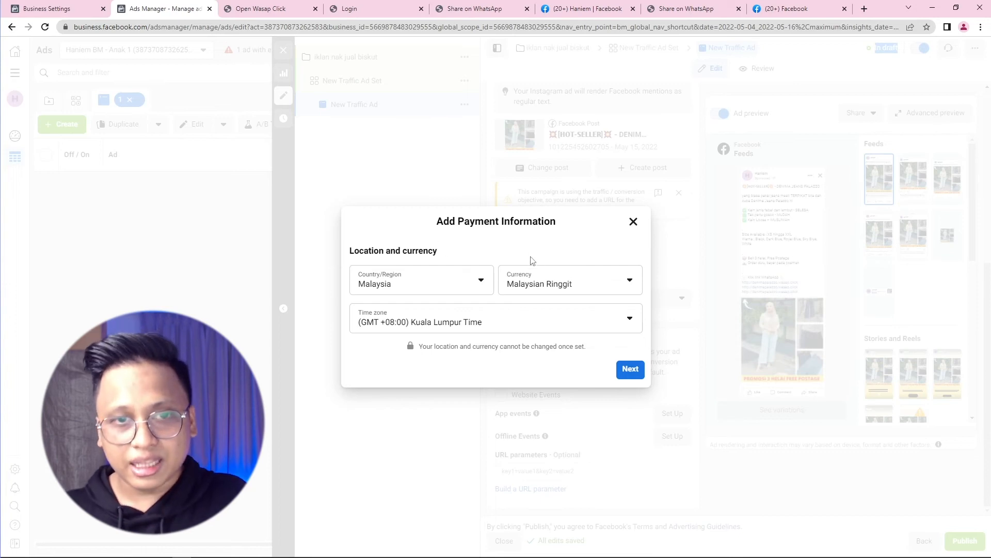
Step: Accept Malaysia and Malaysian Ringgit for payments, then close the dialog without adding payment details
left_click(634, 372)
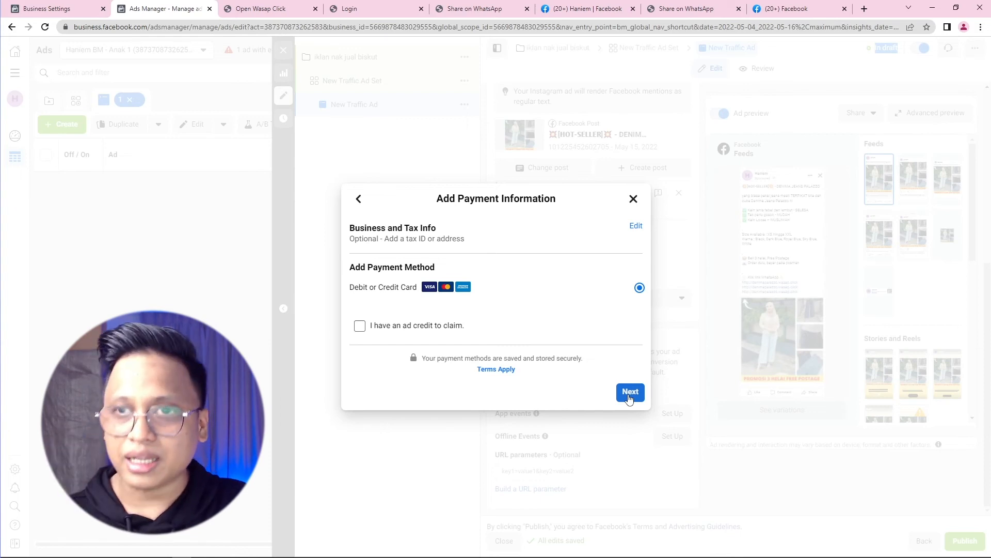
left_click(633, 199)
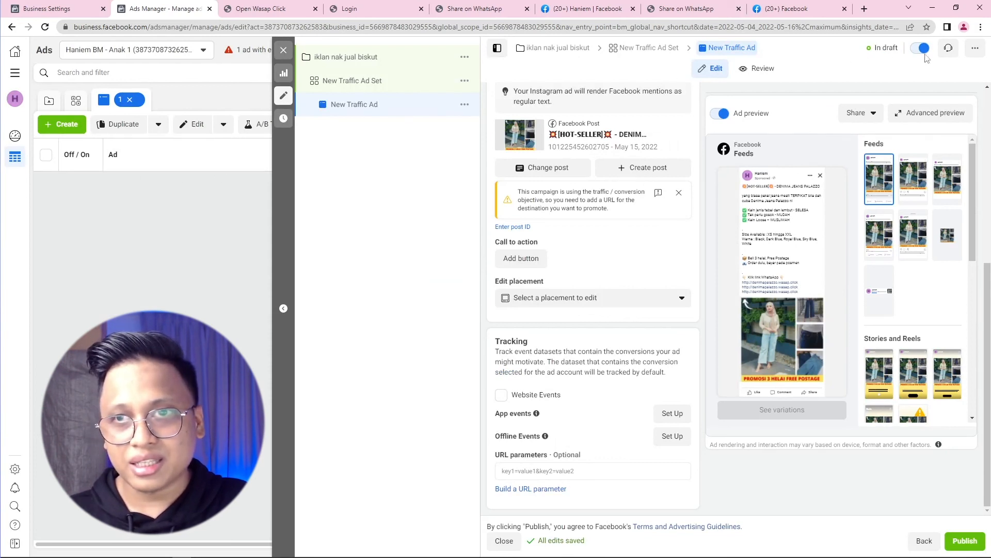
Step: Close the ad editor unpublished and confirm iklan nak jual biskut shows In draft in Campaigns
left_click(284, 50)
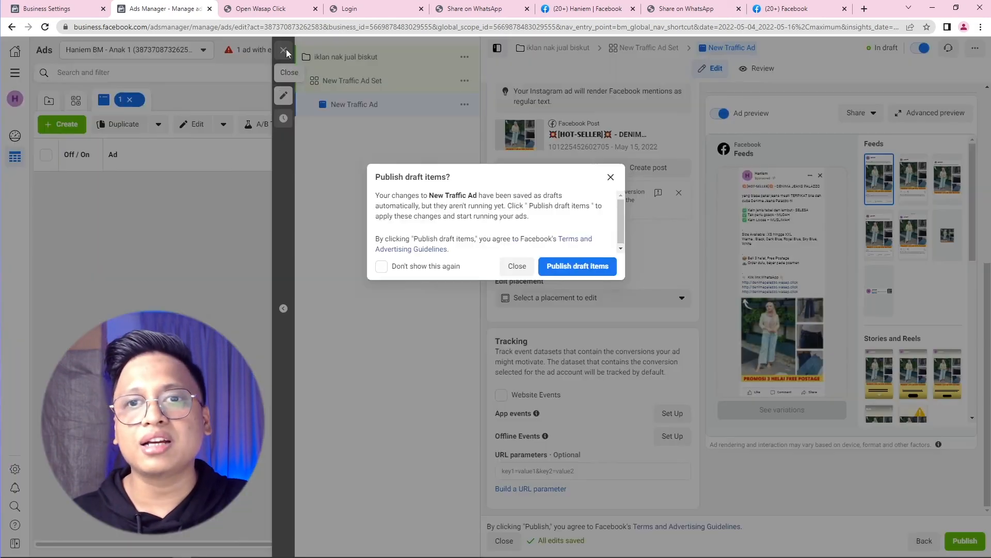
left_click(517, 266)
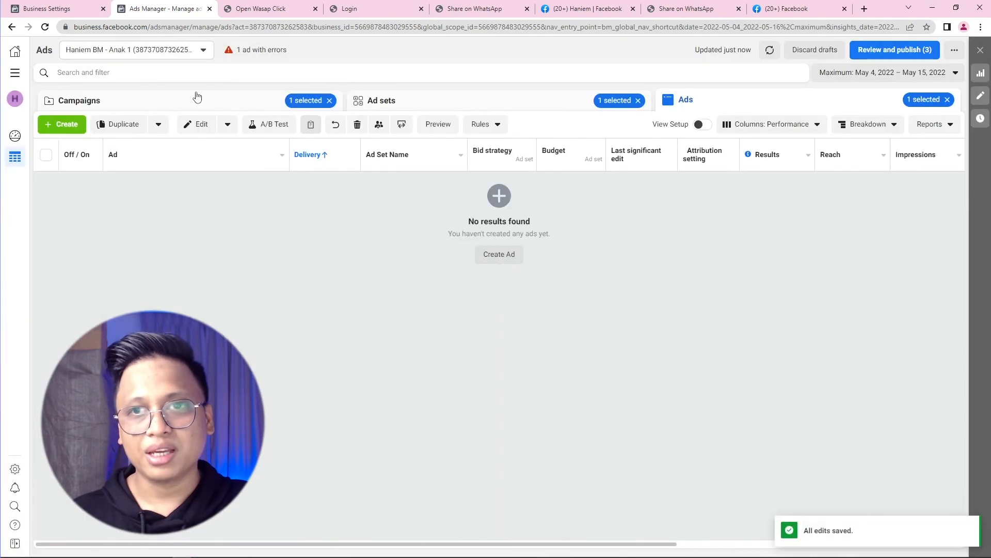
left_click(191, 109)
triple_click(301, 170)
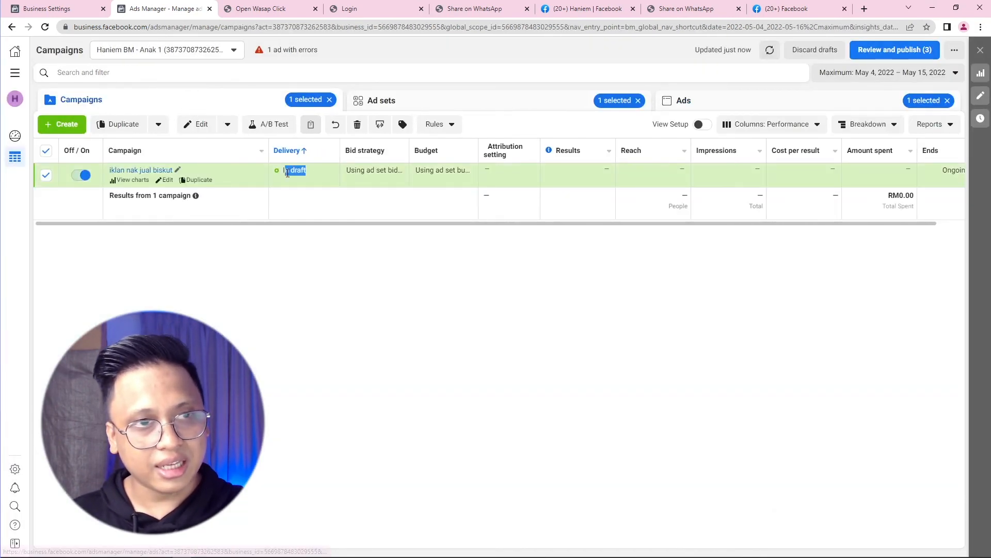